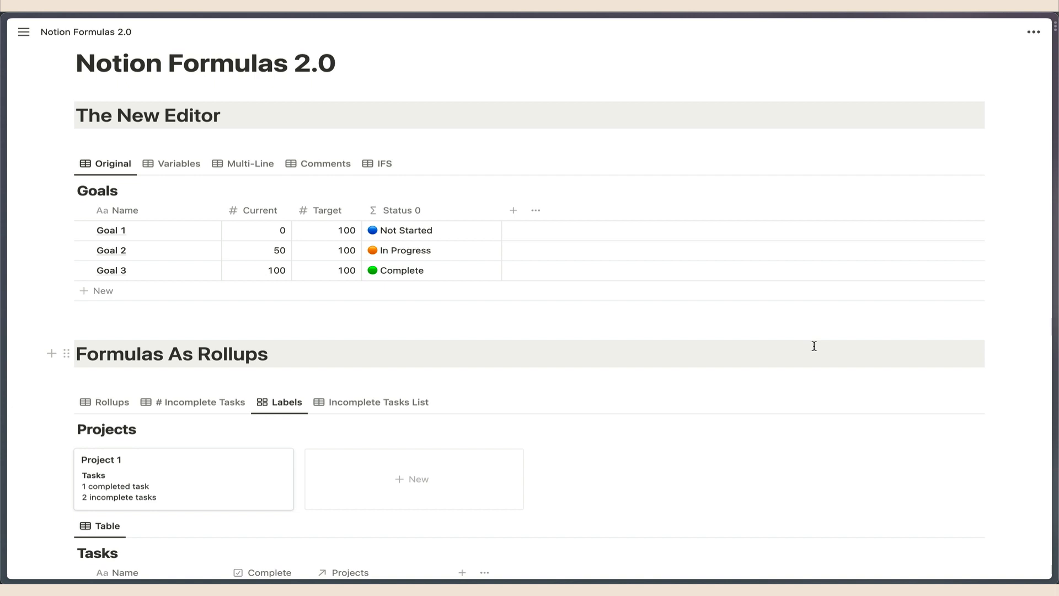
Step: Delete Current/Target from the first condition of Goal 1's Status 0 formula, re-enter it there, and close the formula editor
click(457, 236)
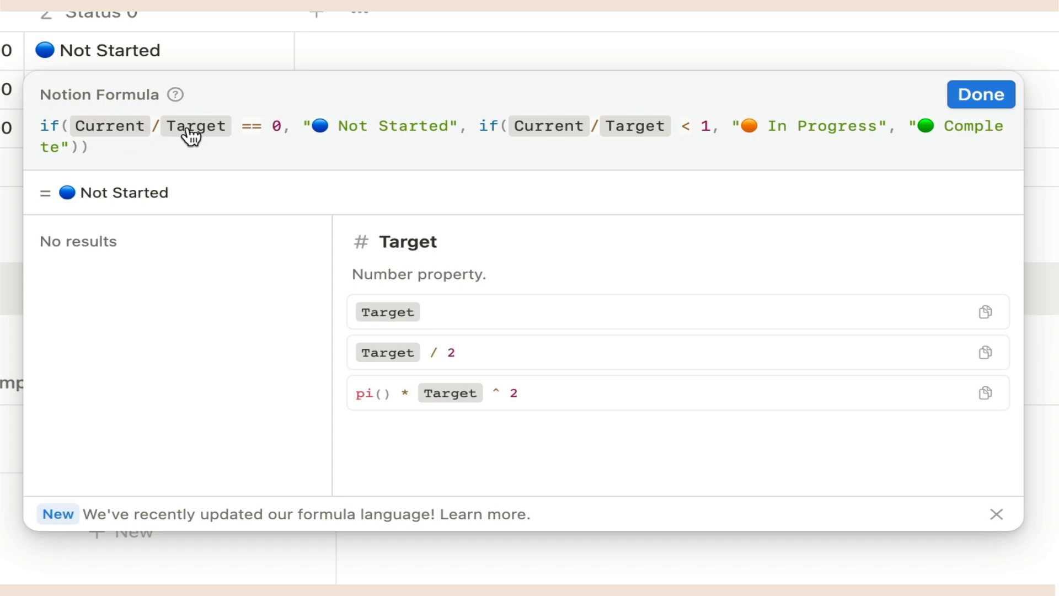
click(234, 130)
key(BackSpace)
key(BackSpace)
key(BackSpace)
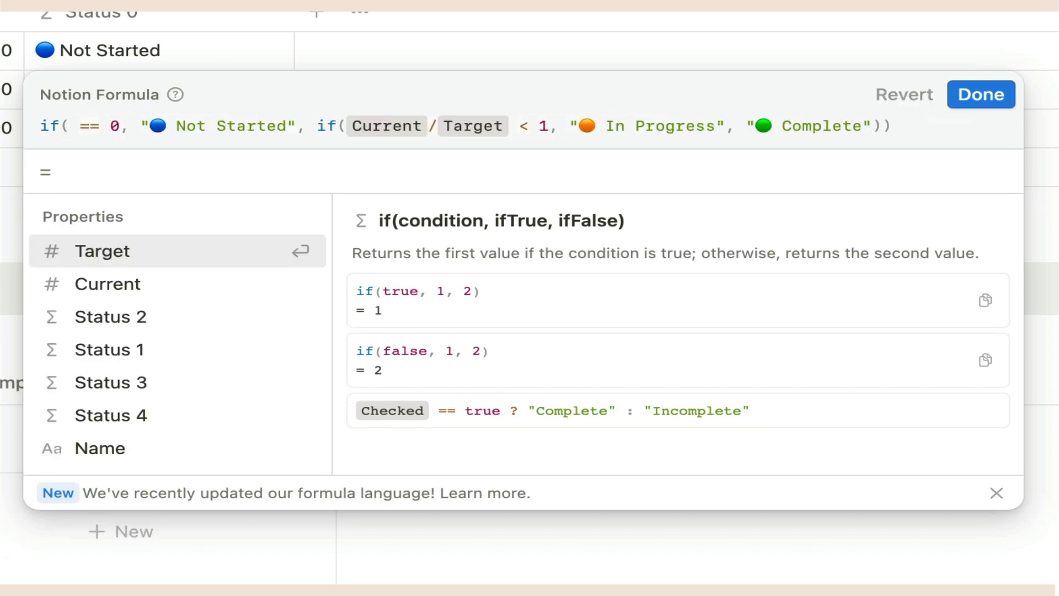
text(curren)
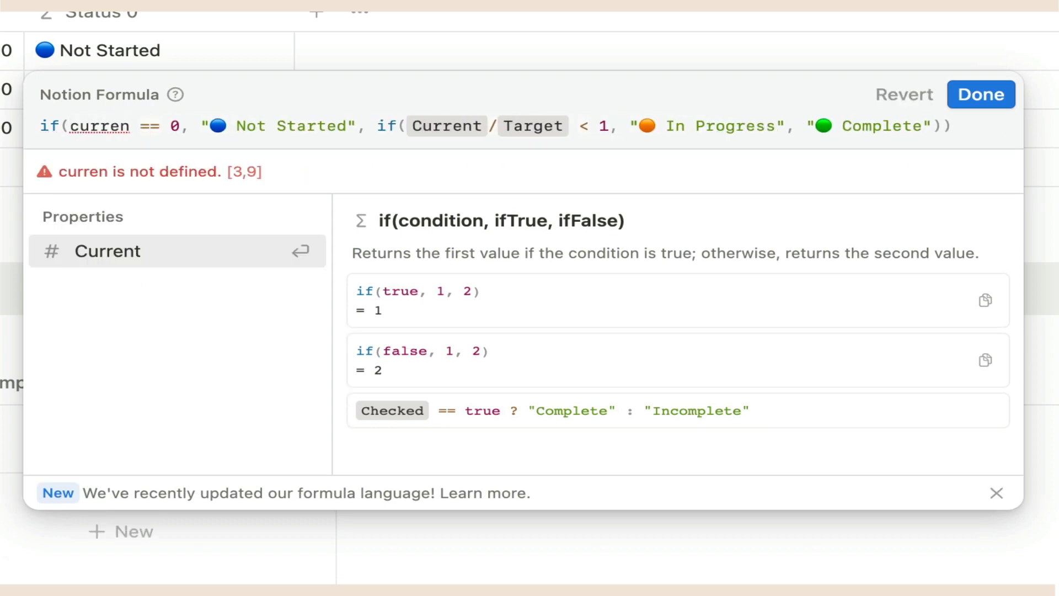
key(Return)
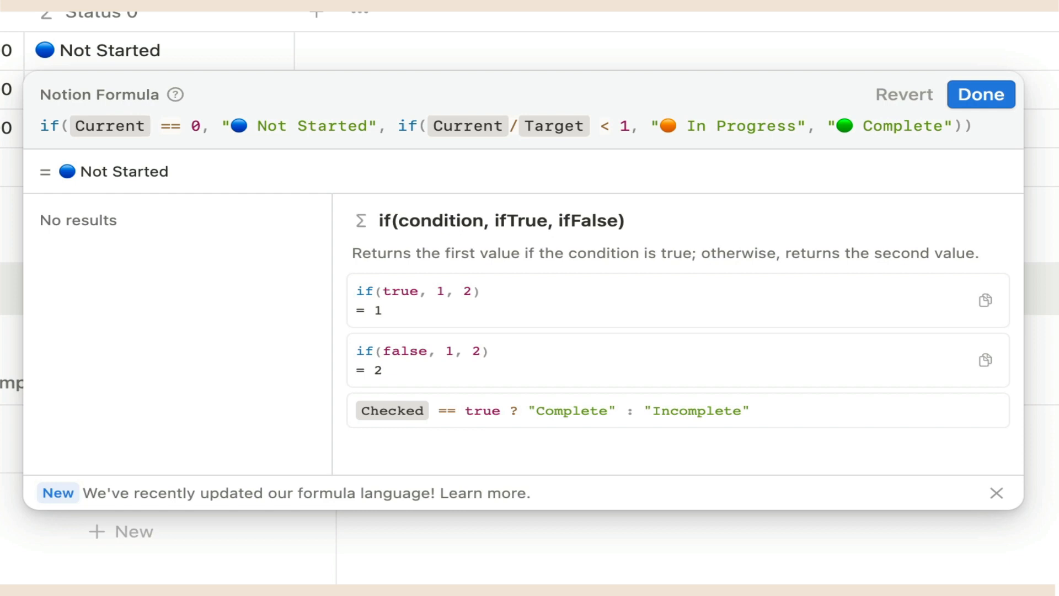
text(/)
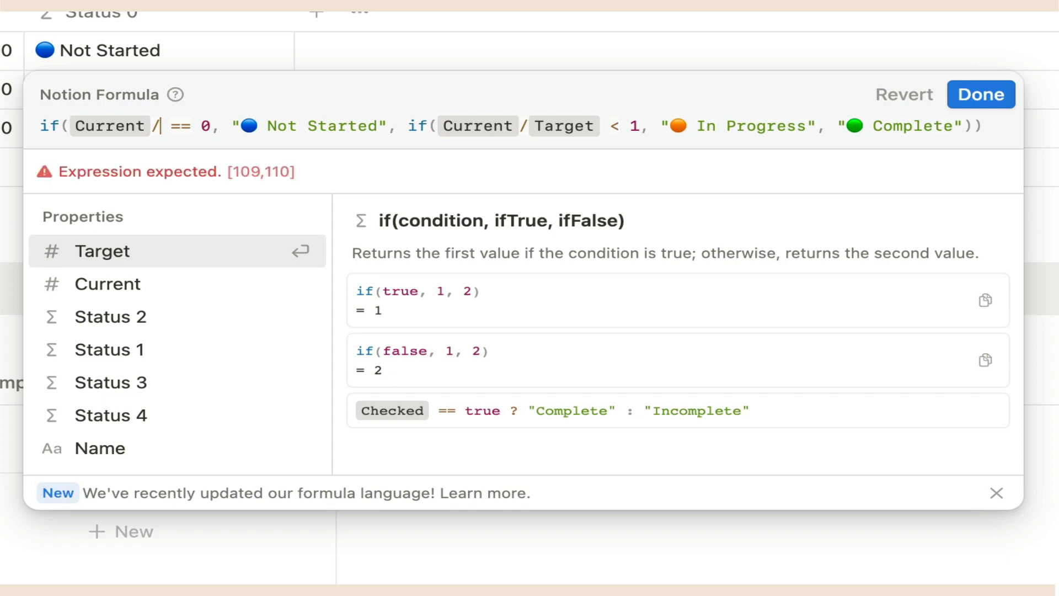
text(tar)
key(Return)
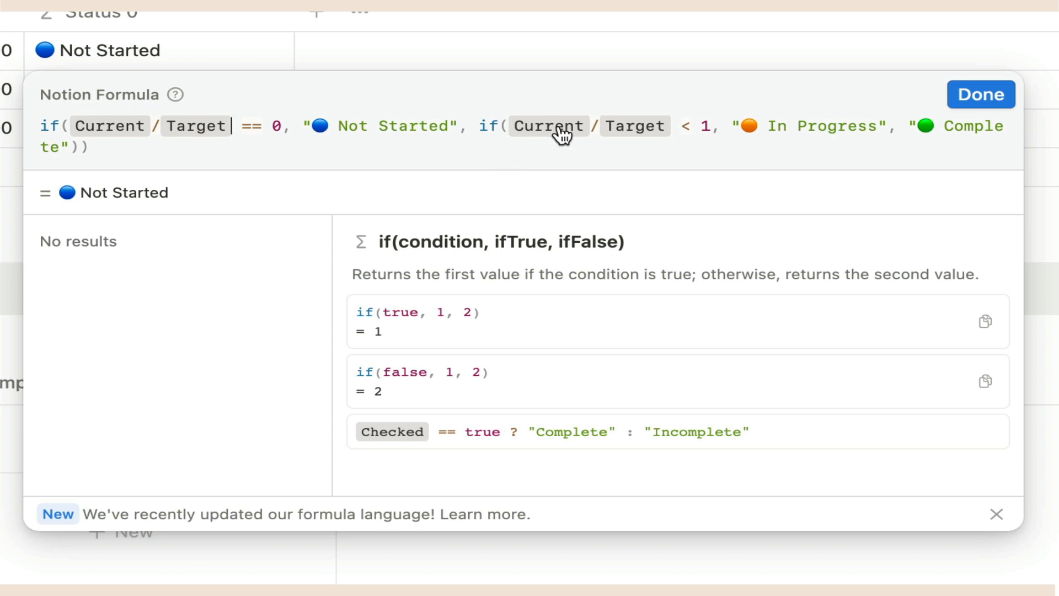
click(986, 94)
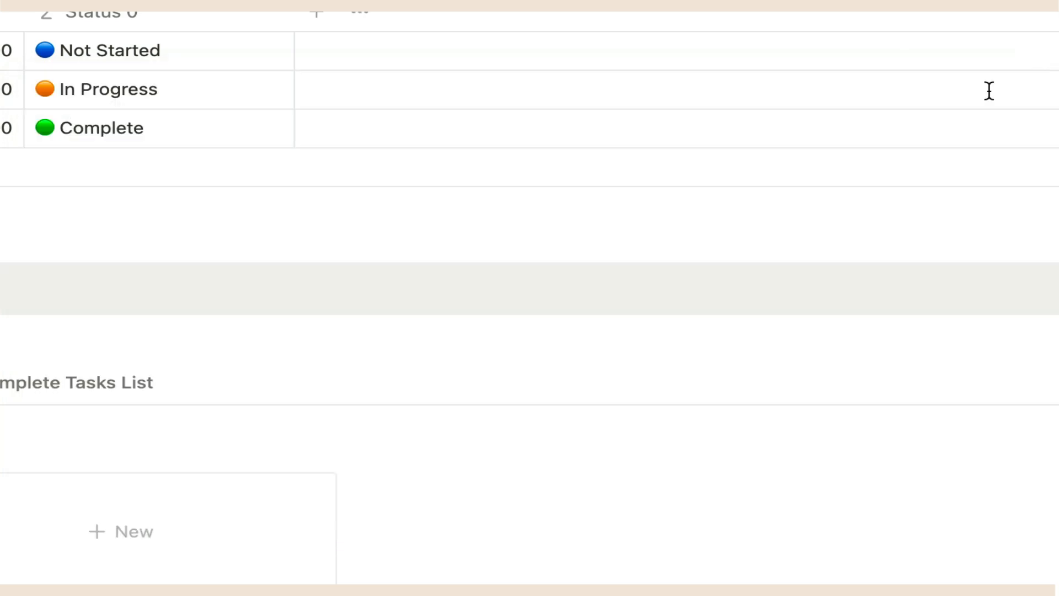
Step: Open Goal 1's Status 1 formula in the Variables view of the Goals table and clear the whole formula
click(140, 134)
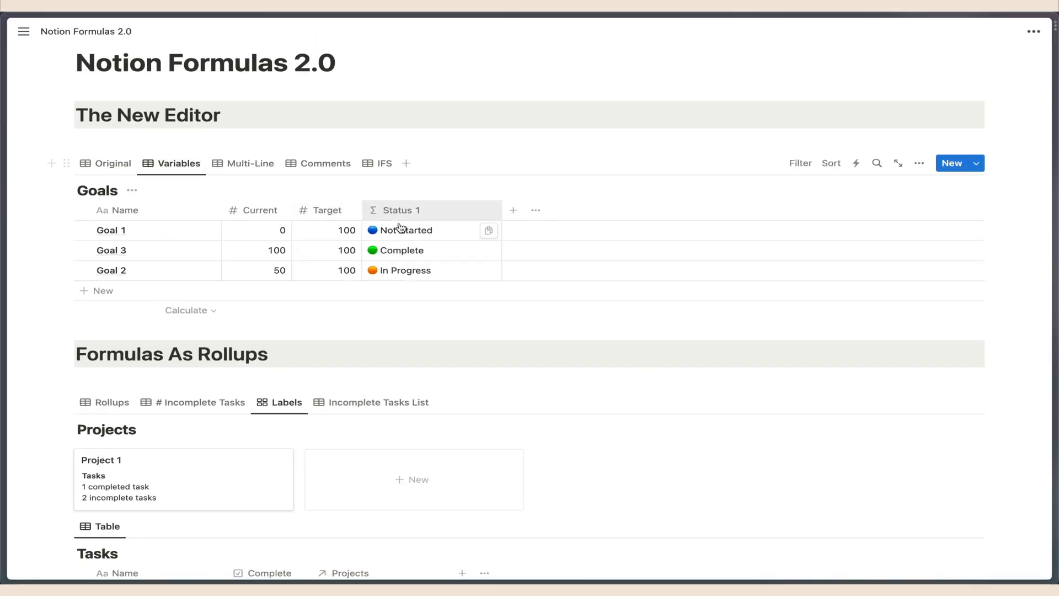
click(439, 229)
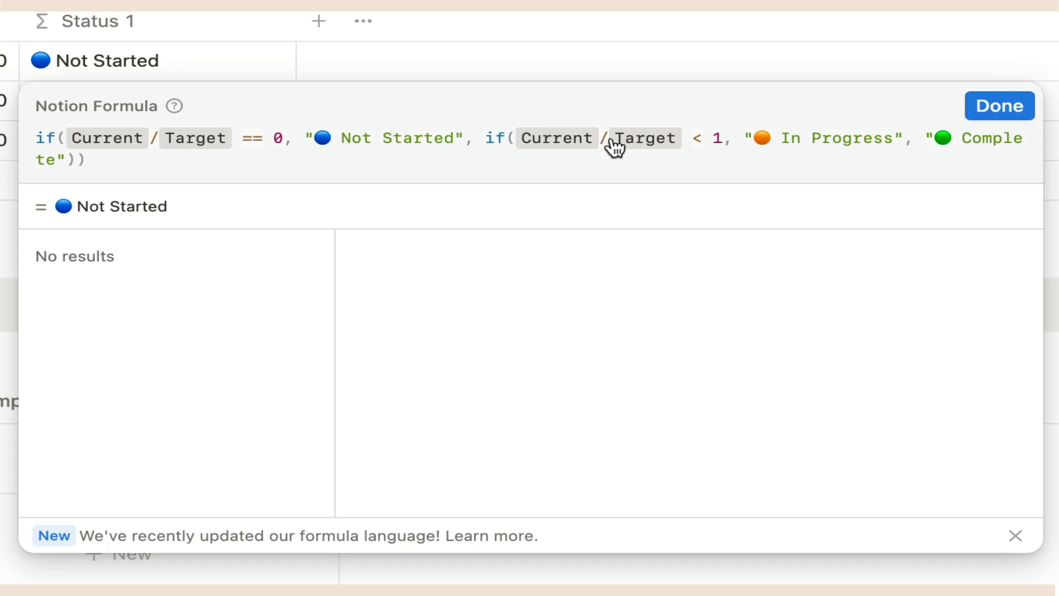
key(ctrl+a)
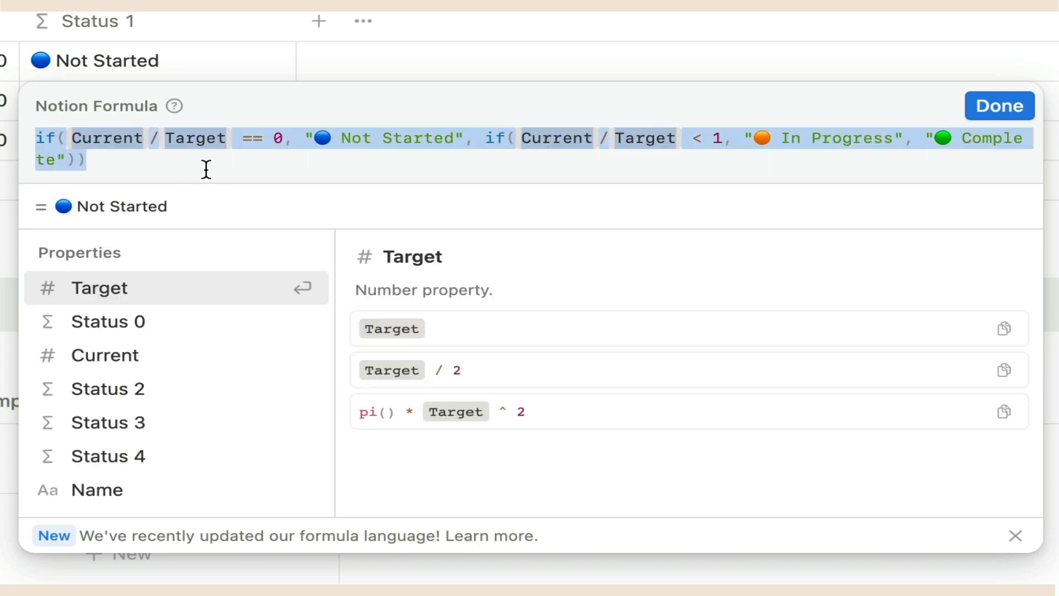
key(BackSpace)
Step: Start a let function that defines a variable named progress as the Current property divided by the Target property
text(let()
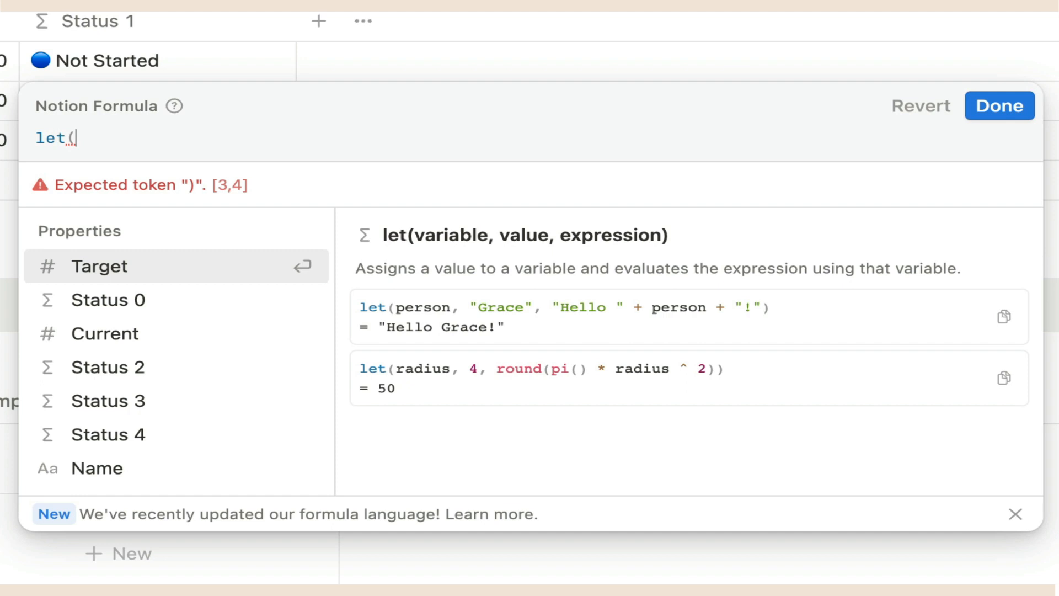
text(progress, )
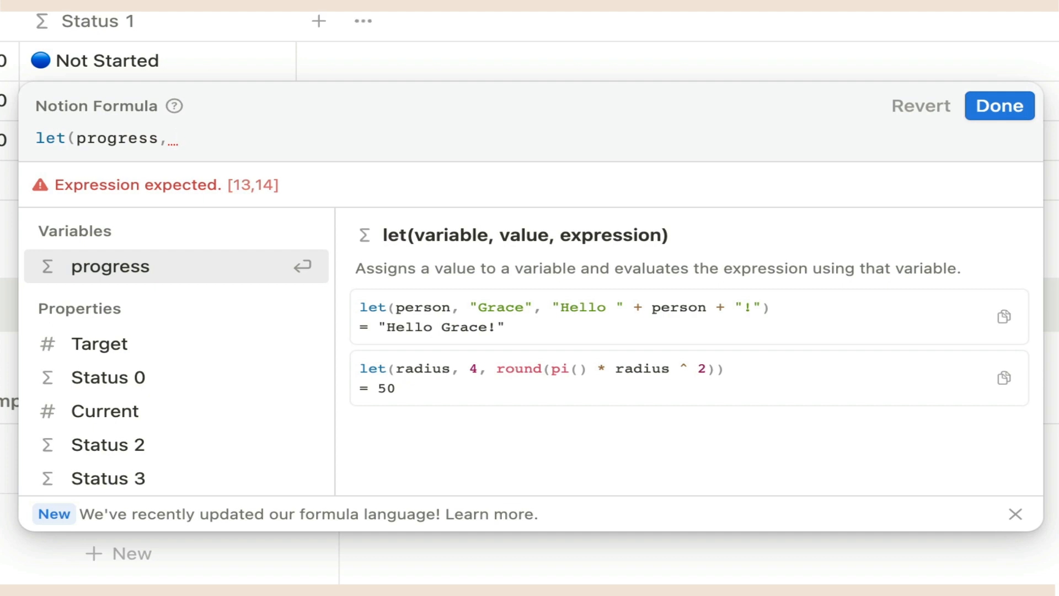
text(current)
key(Return)
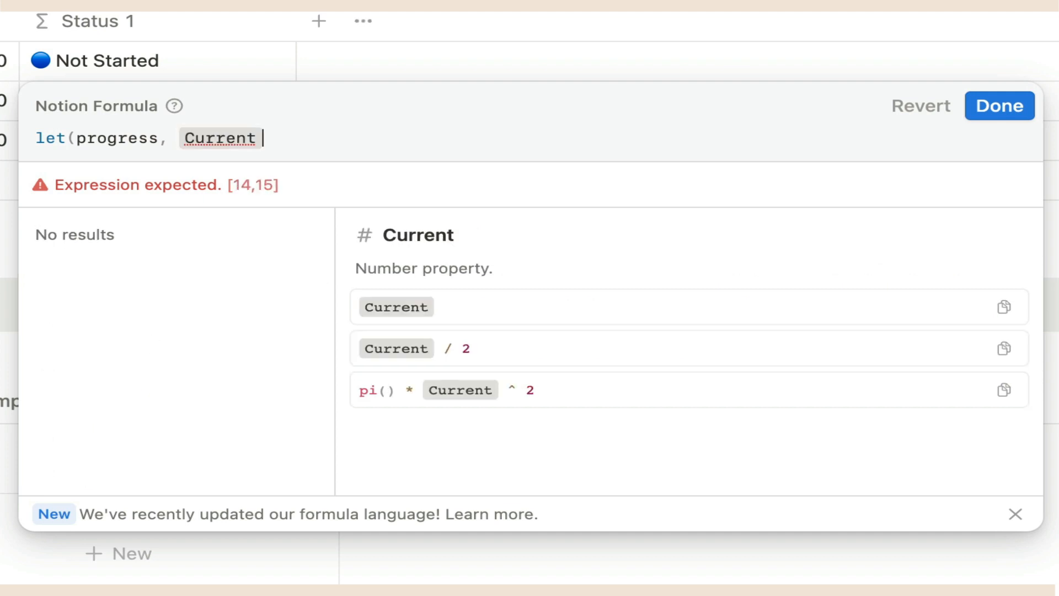
text(/tar)
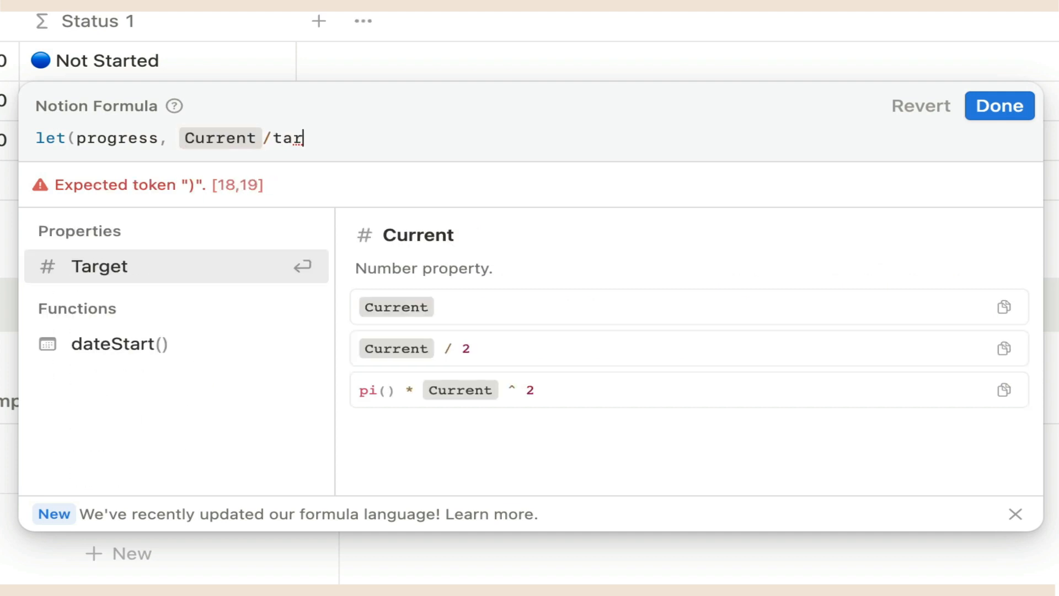
key(Return)
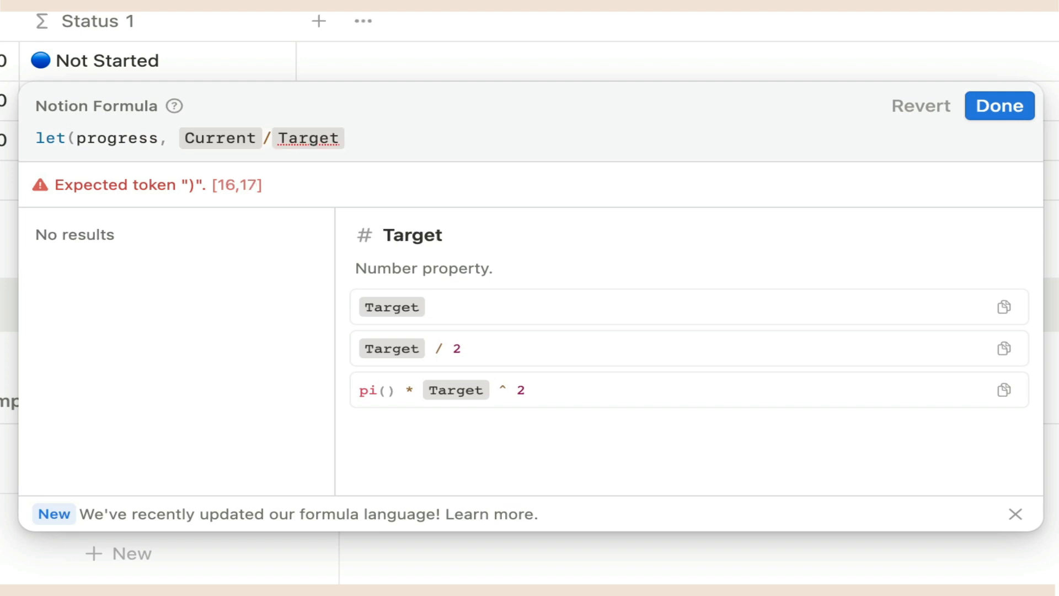
text(,)
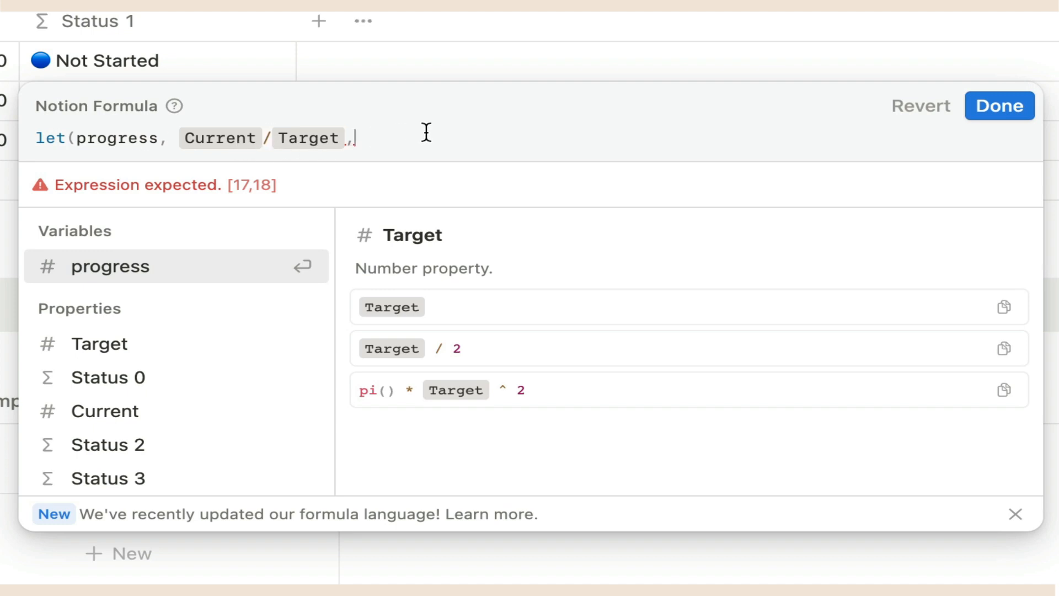
Step: Try returning the progress variable alone as the let function's expression, and remove that expression and its closing parenthesis
text(progress)
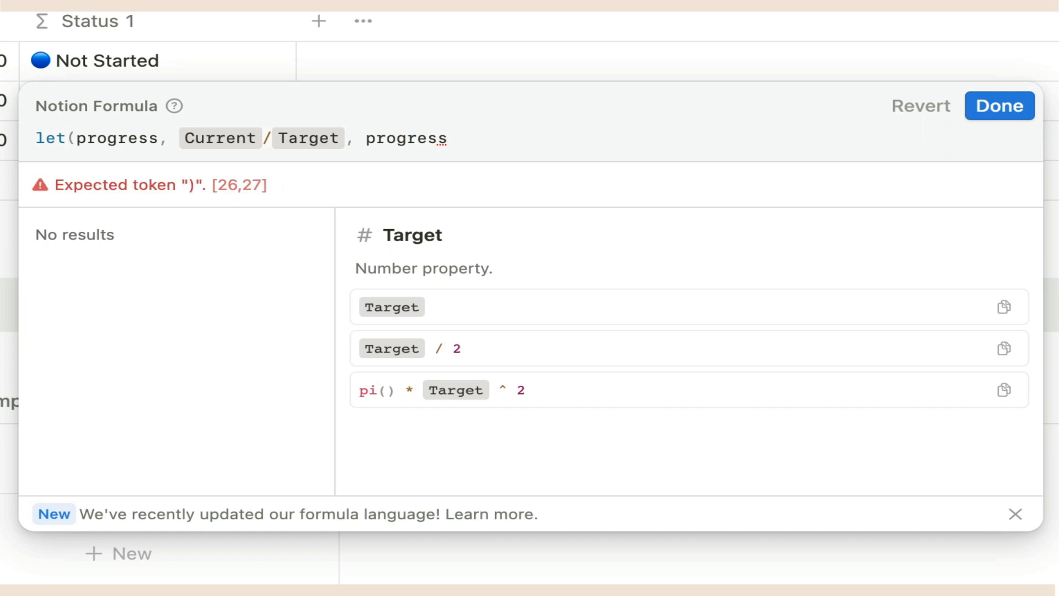
text())
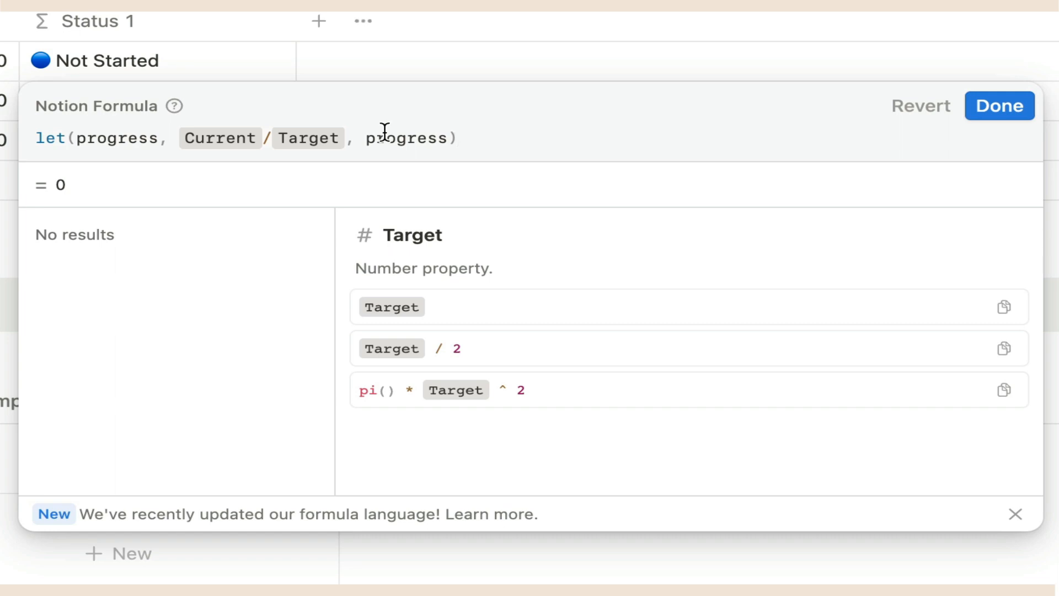
key(BackSpace)
key(BackSpace)
key(BackSpace)
key(BackSpace)
key(BackSpace)
key(BackSpace)
key(BackSpace)
key(BackSpace)
key(BackSpace)
key(BackSpace)
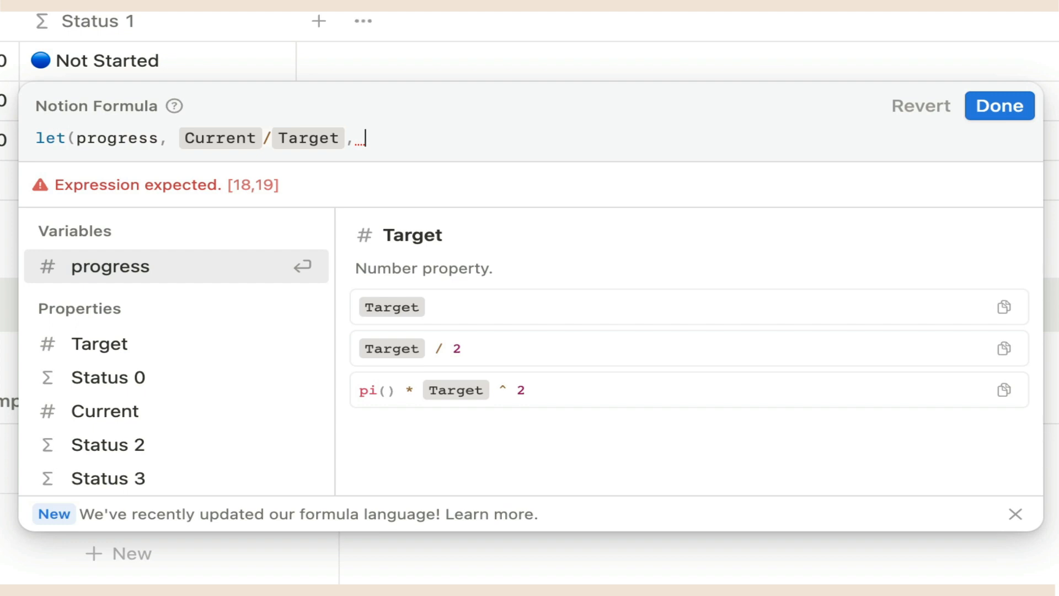
Step: Add an if condition as the let expression that returns "🔵 Not Started" when progress == 0
text(if(progress )
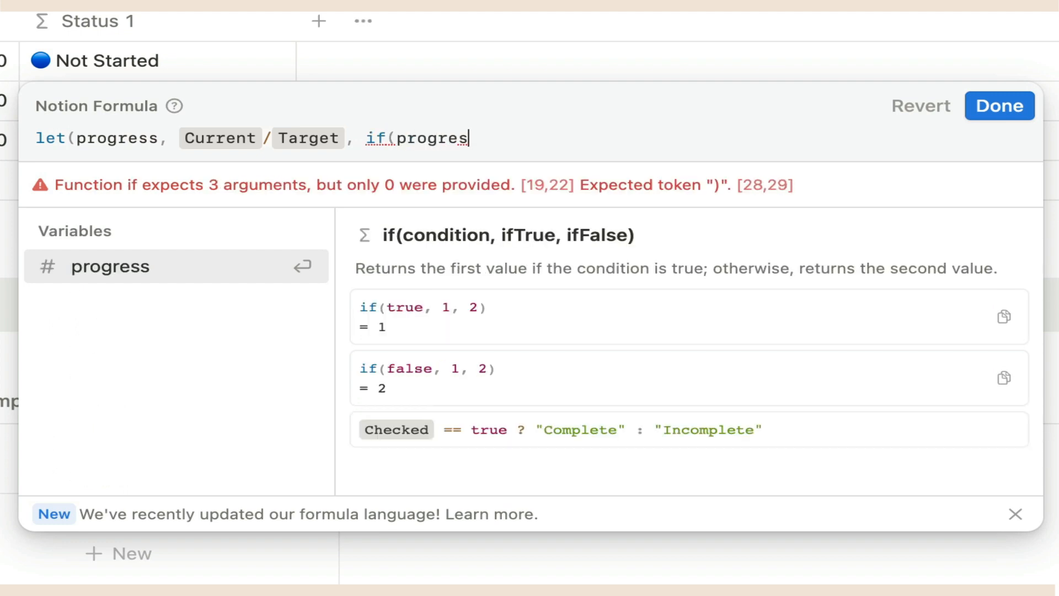
text(== 0)
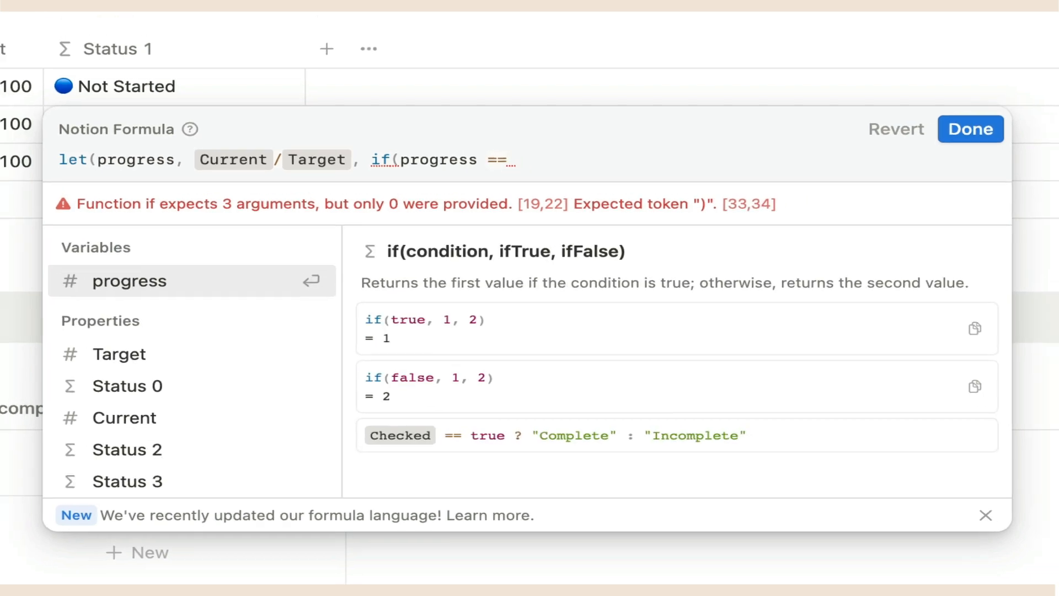
key(BackSpace)
text(, ")
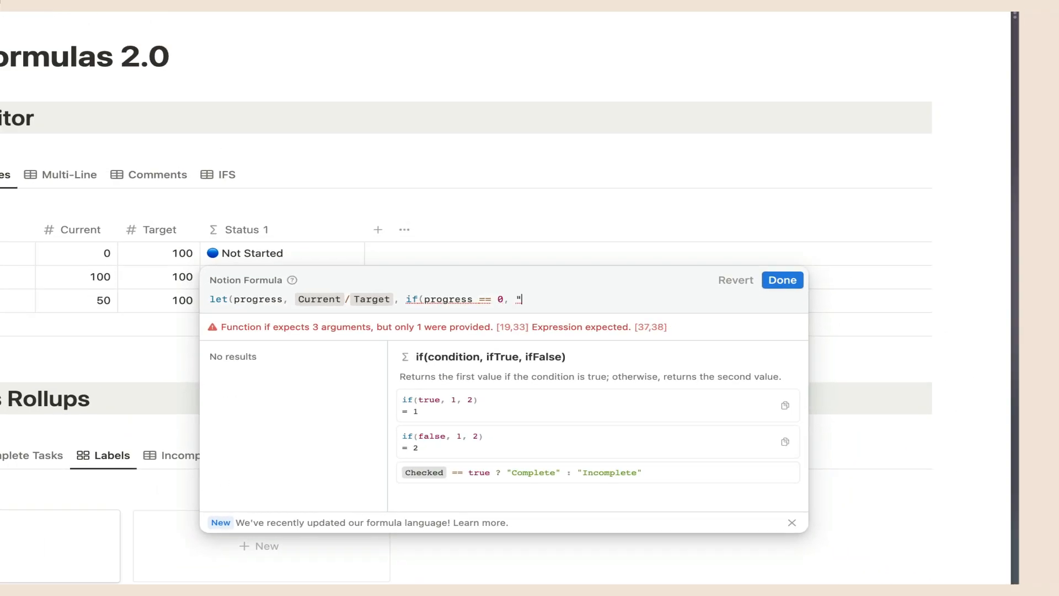
key(ctrl+super+space)
text(blu)
key(Right)
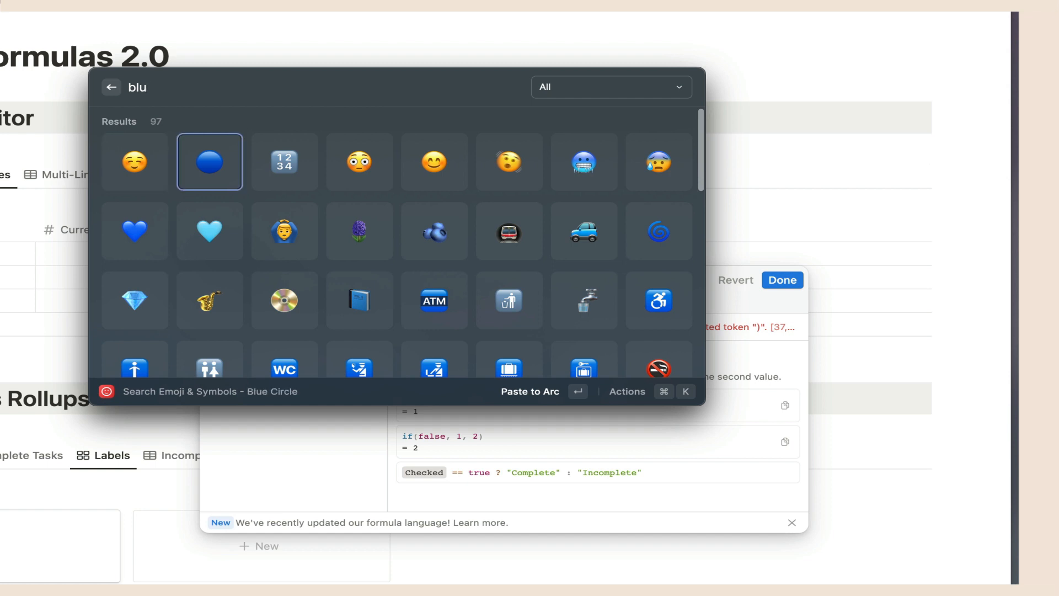
key(Return)
text(Not)
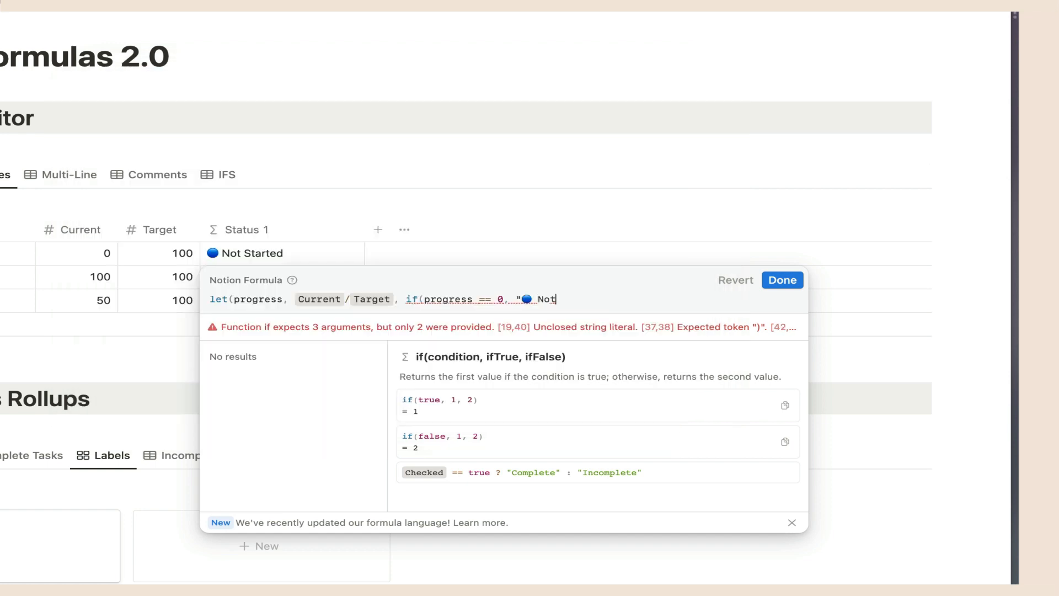
text( Started", )
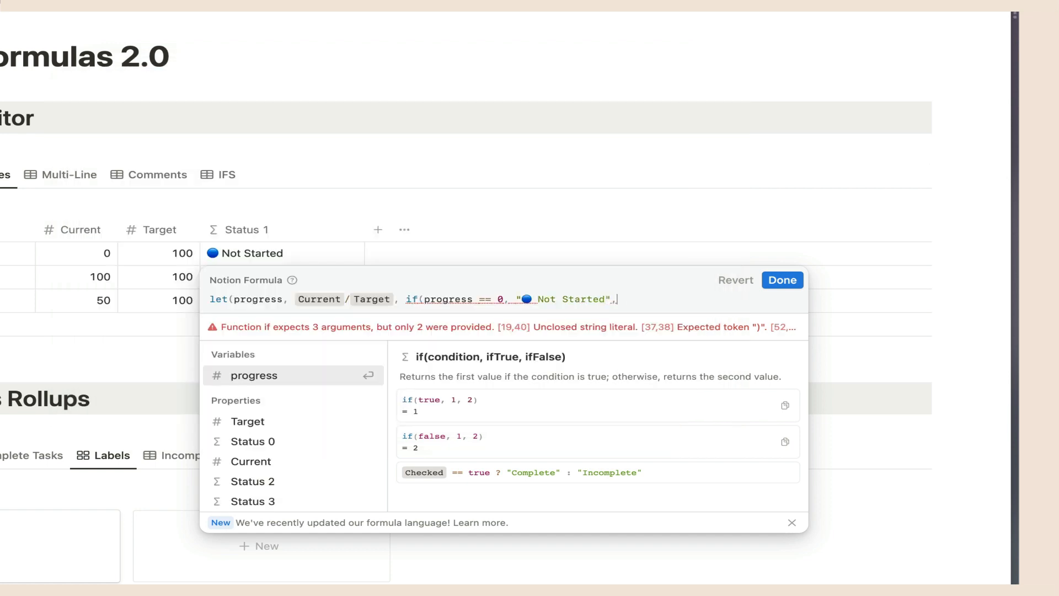
Step: Nest a second if condition that returns "🟠 In Progress" when progress < 1
text(if(progress )
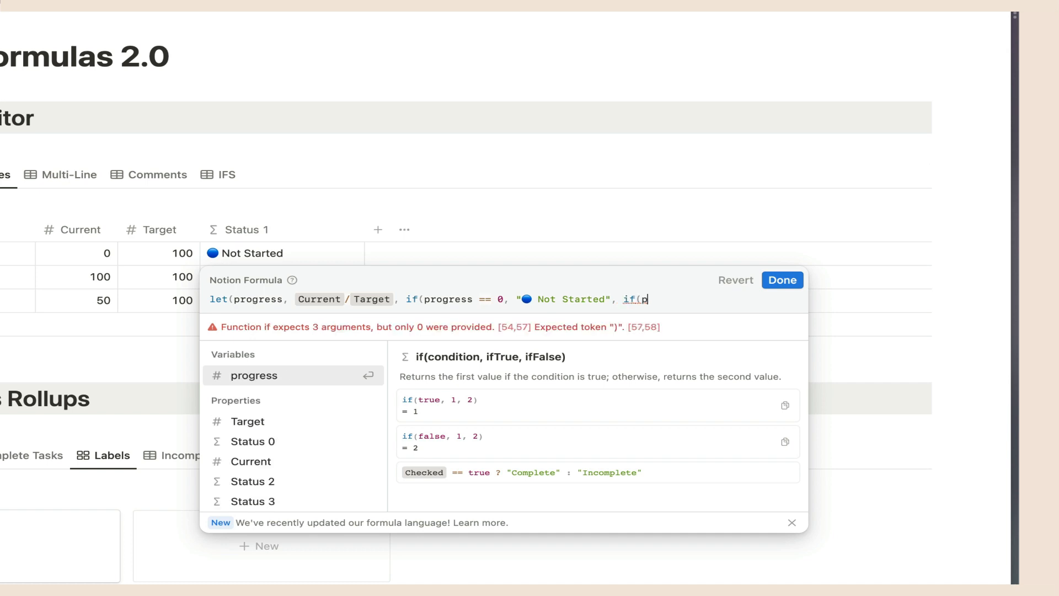
text(< 1)
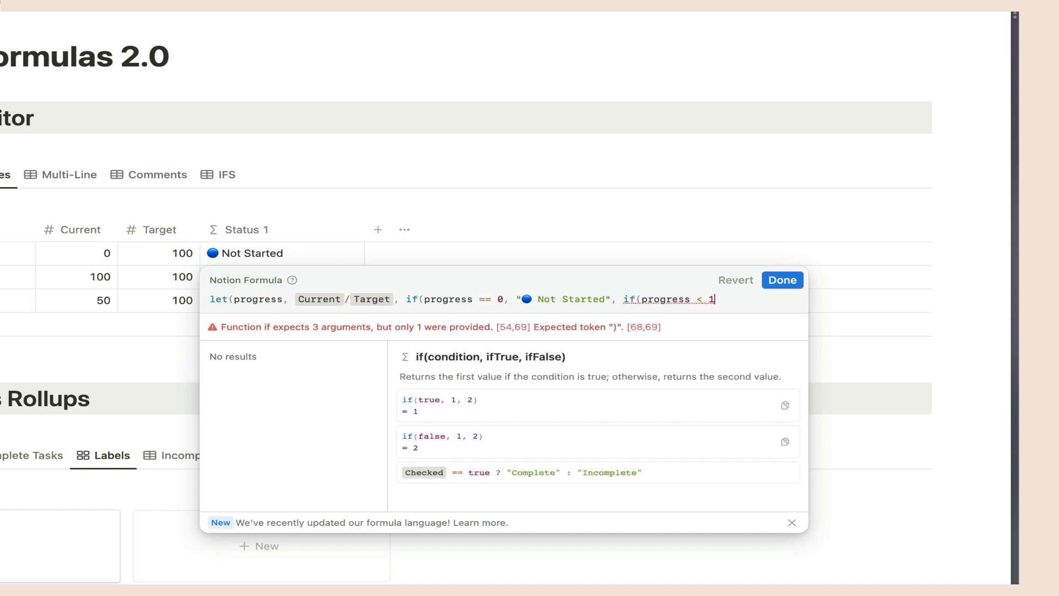
text(, ")
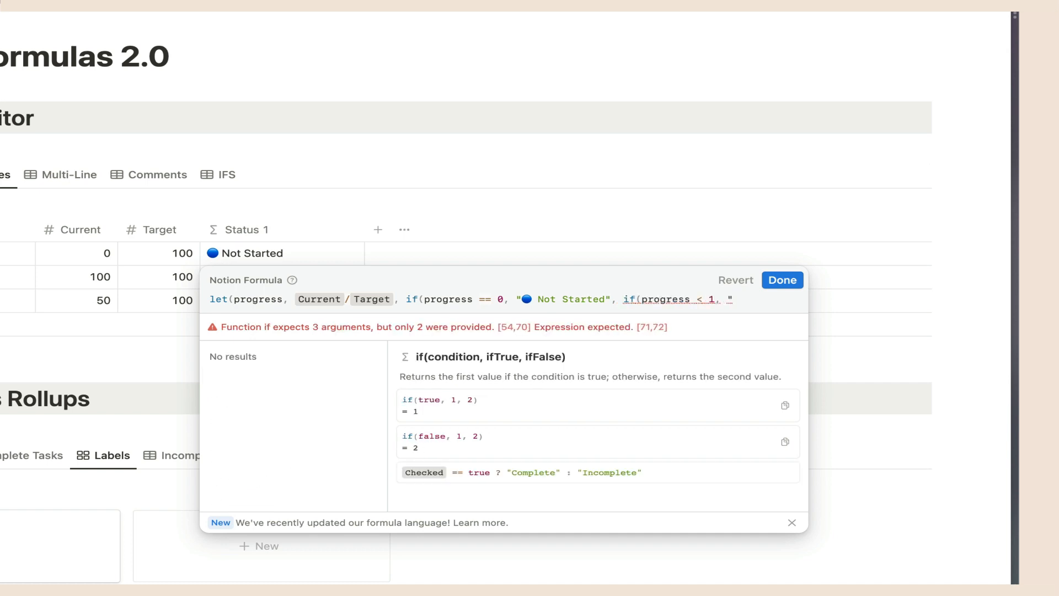
key(ctrl+super+space)
text(or)
key(Return)
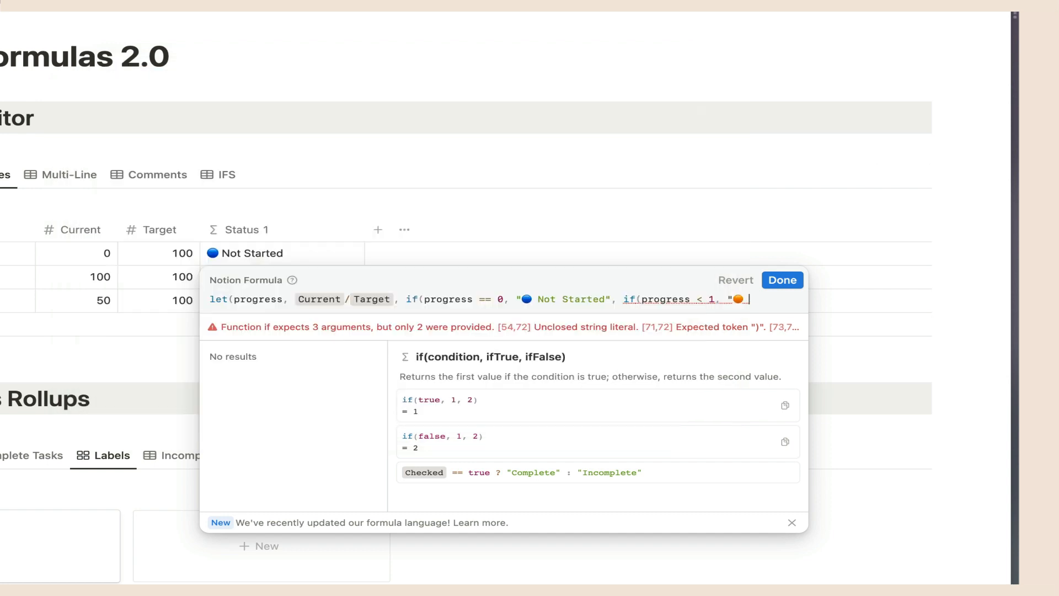
text(In Progres)
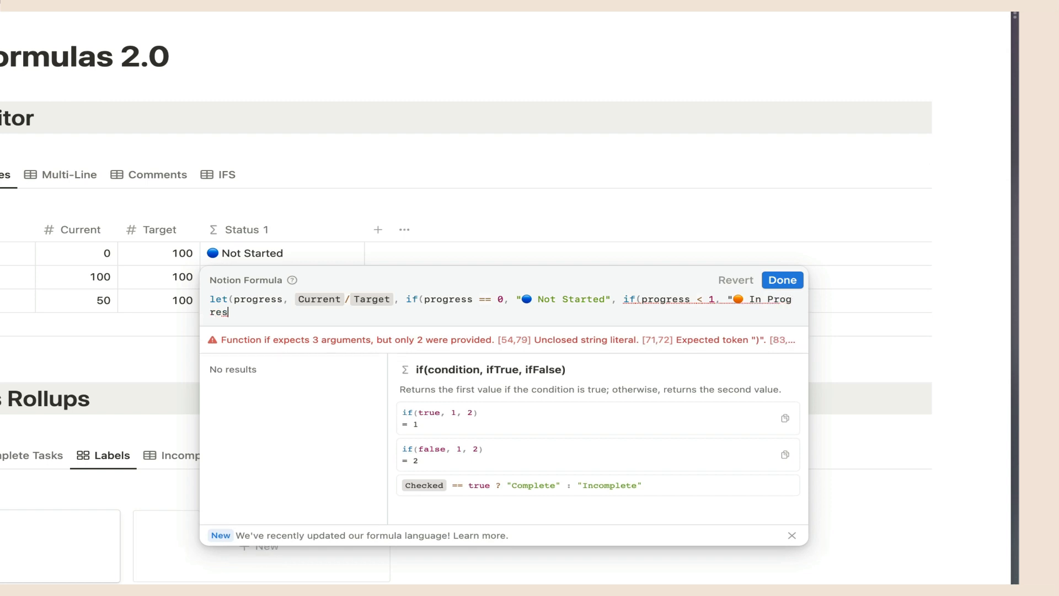
text(s", )
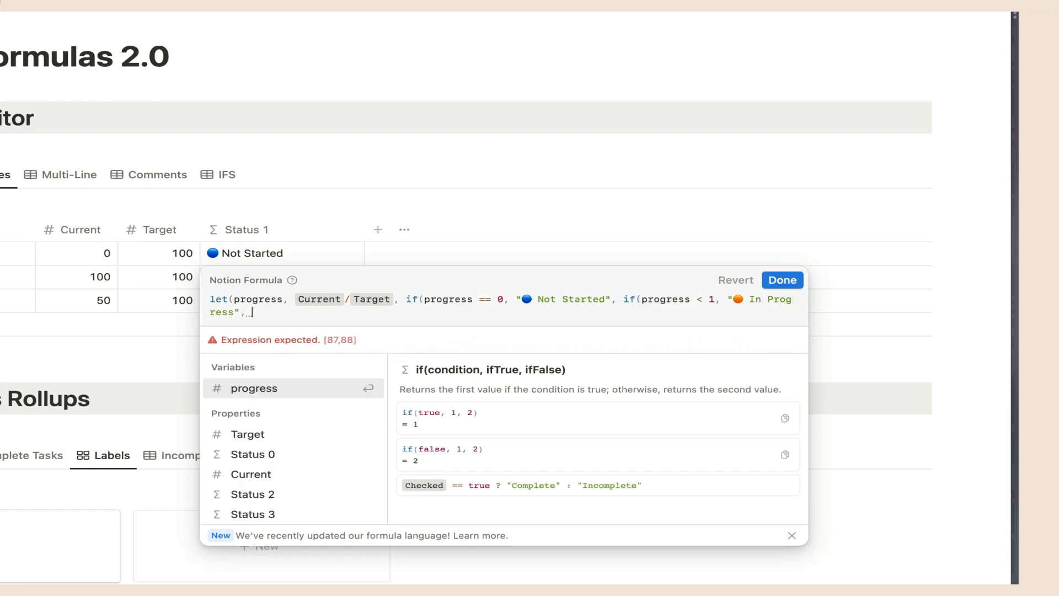
Step: Enter "🟢 Complete" as the nested condition's fallback result and close both if functions
text(")
key(ctrl+super+space)
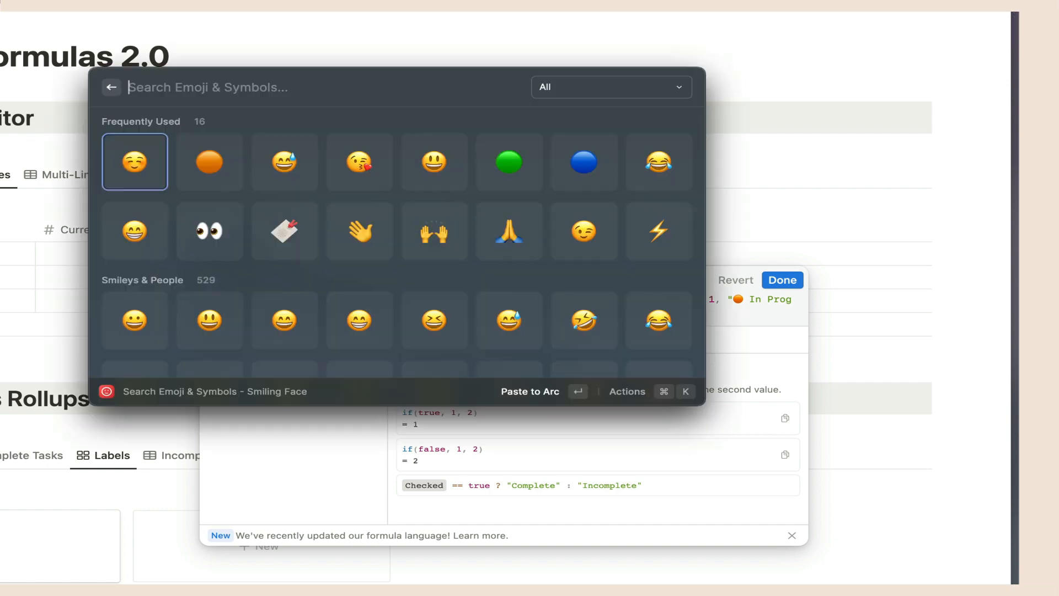
text(green)
key(Return)
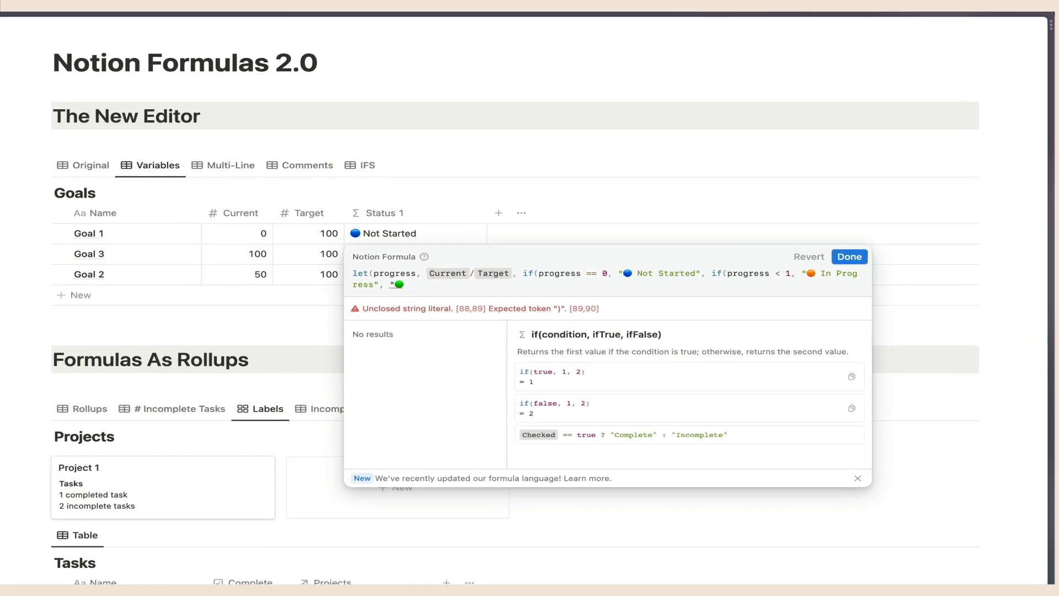
text(Complete)
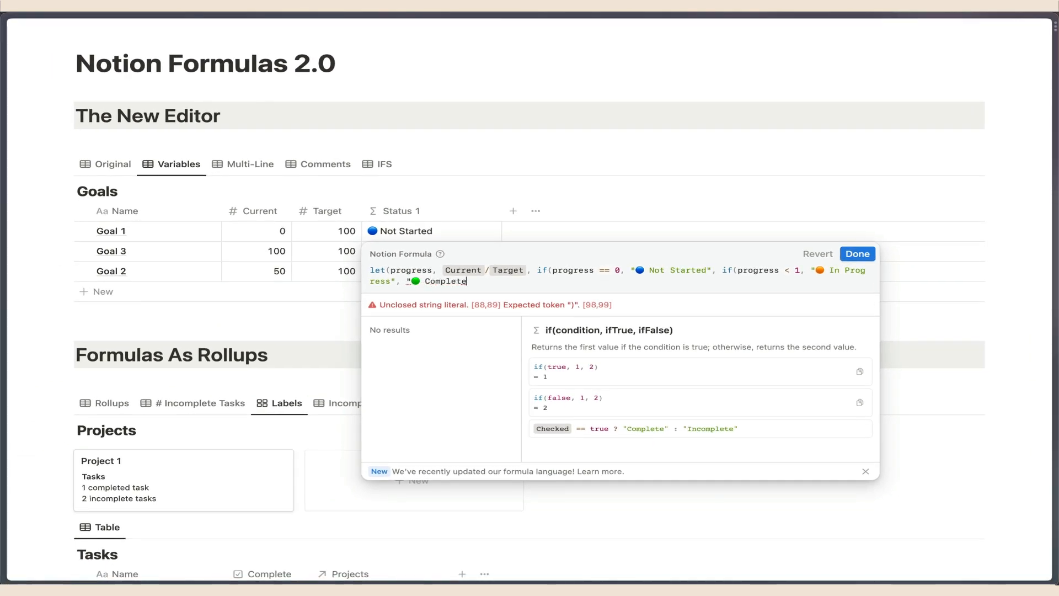
text(")))
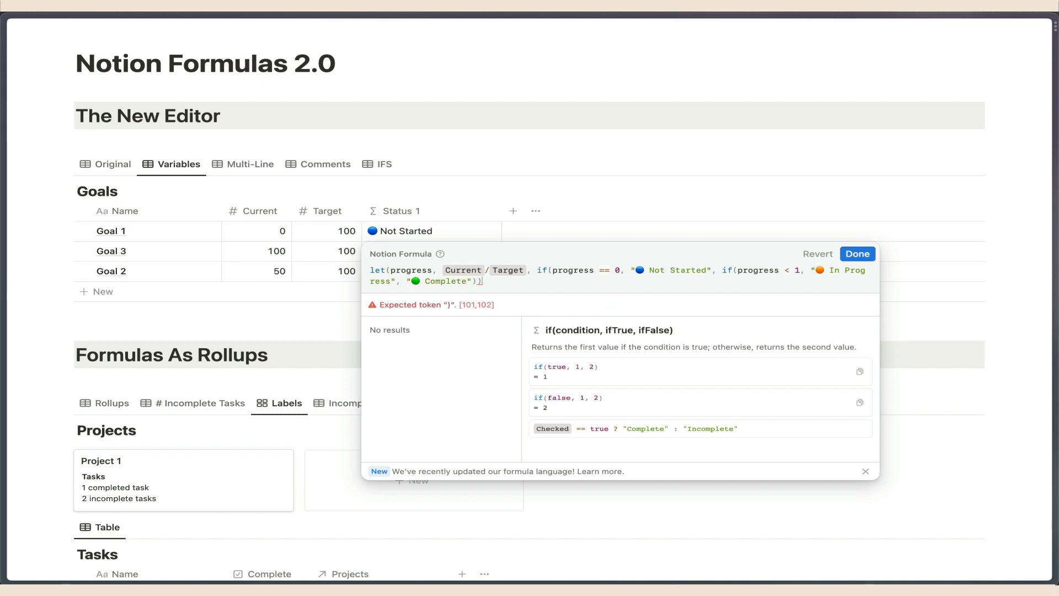
Step: Close the let function in the Status 1 formula with its final parenthesis
text())
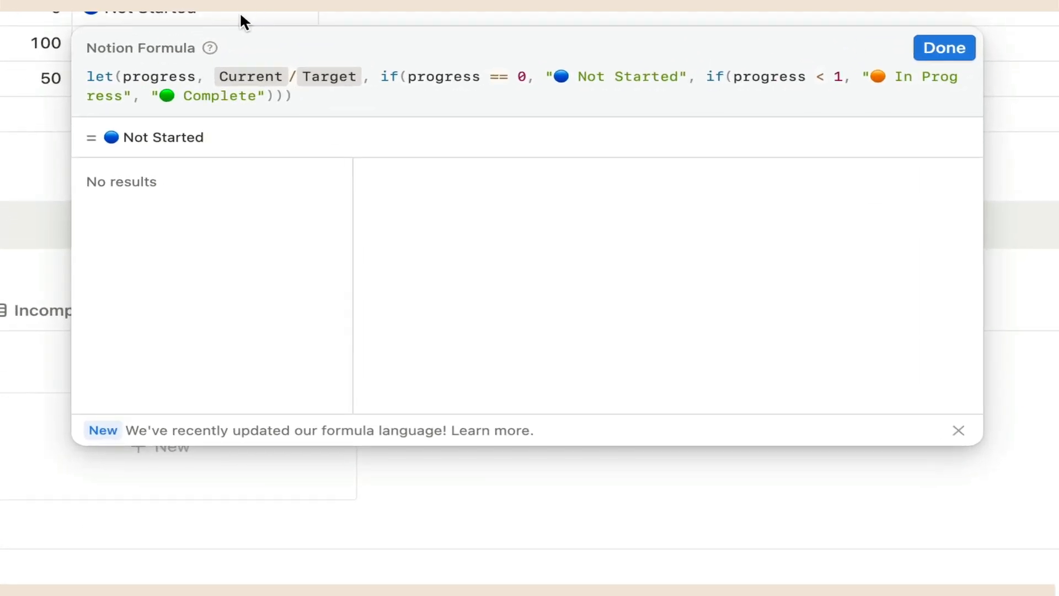
Step: Break the Multi-Line view's status formula so the progress definition, the outer if and the nested if each start on their own line
click(122, 76)
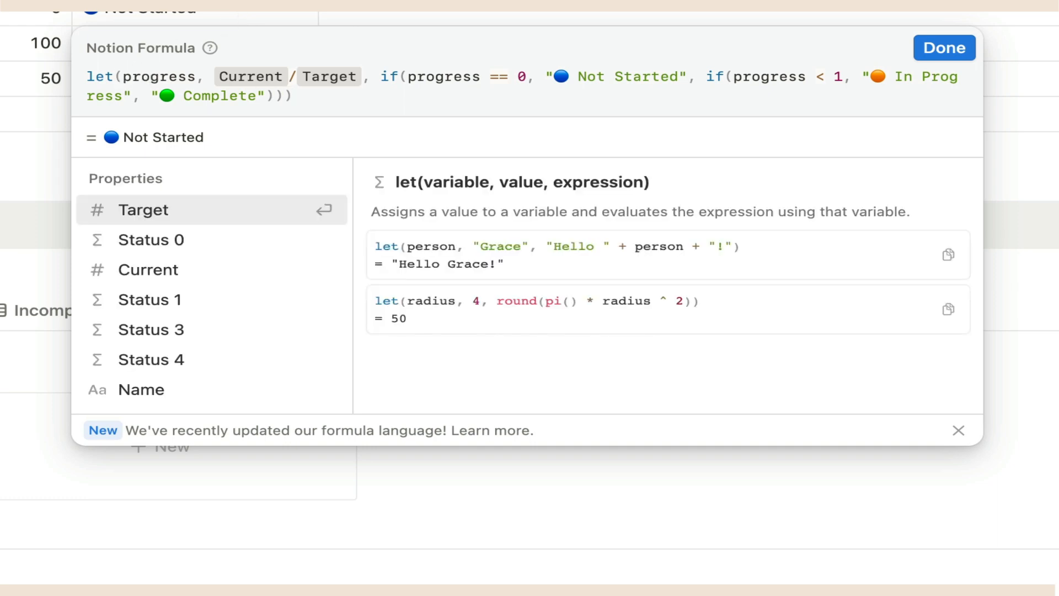
key(Return)
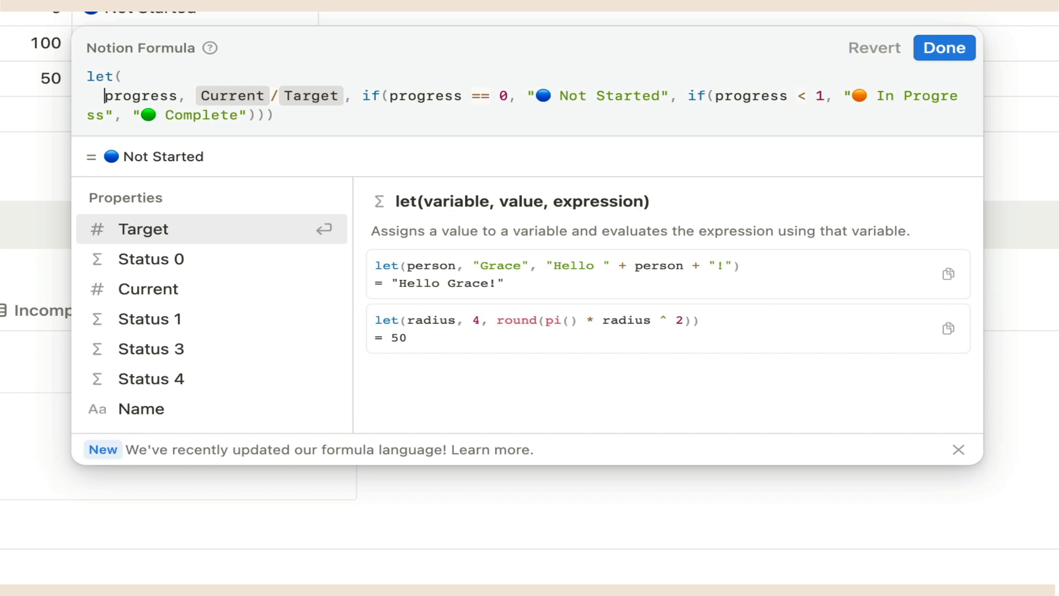
click(362, 96)
key(BackSpace)
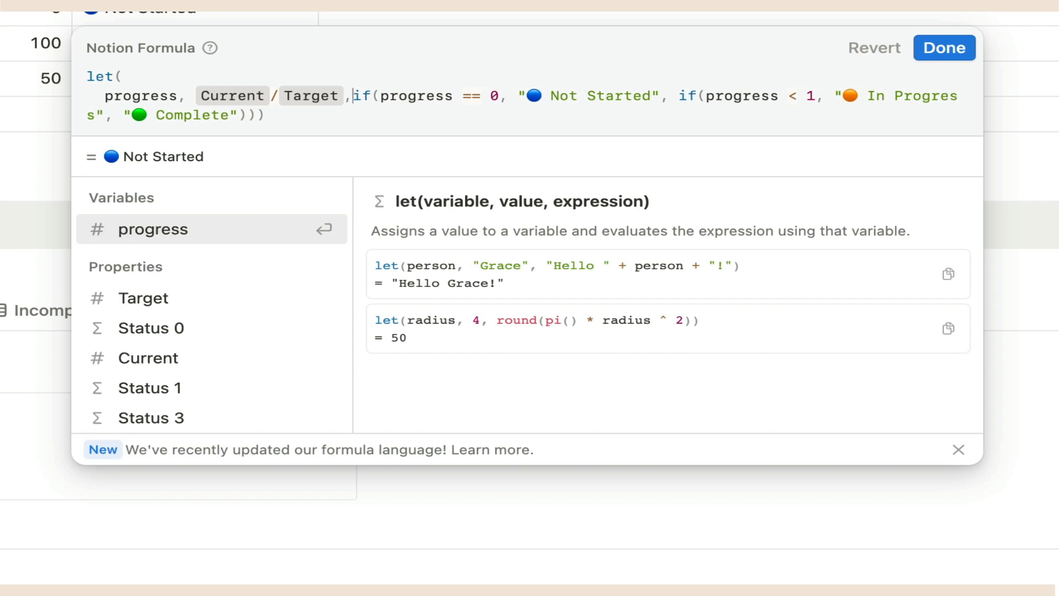
key(shift+Return)
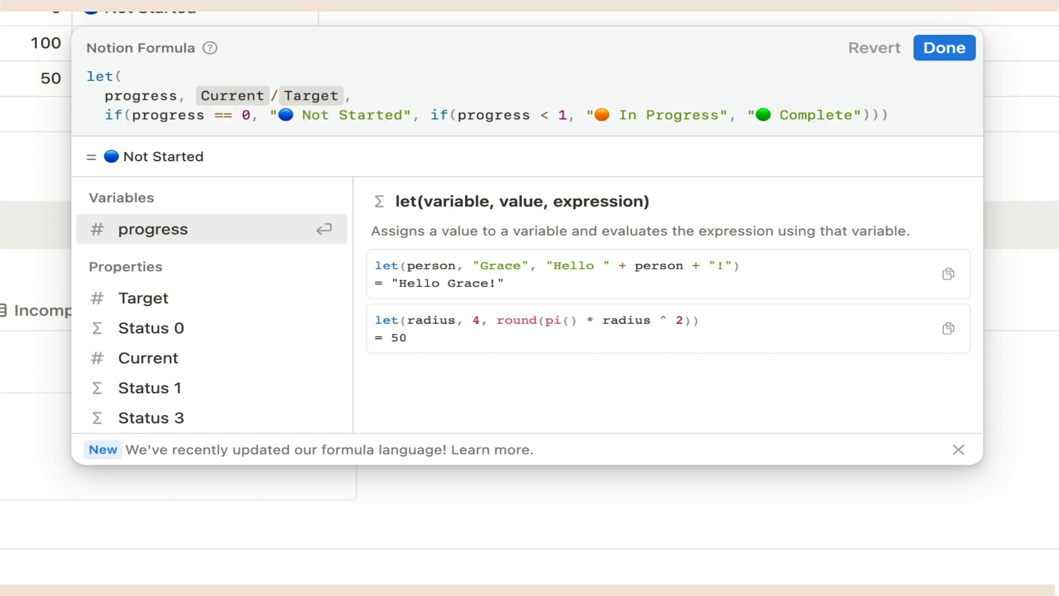
click(430, 114)
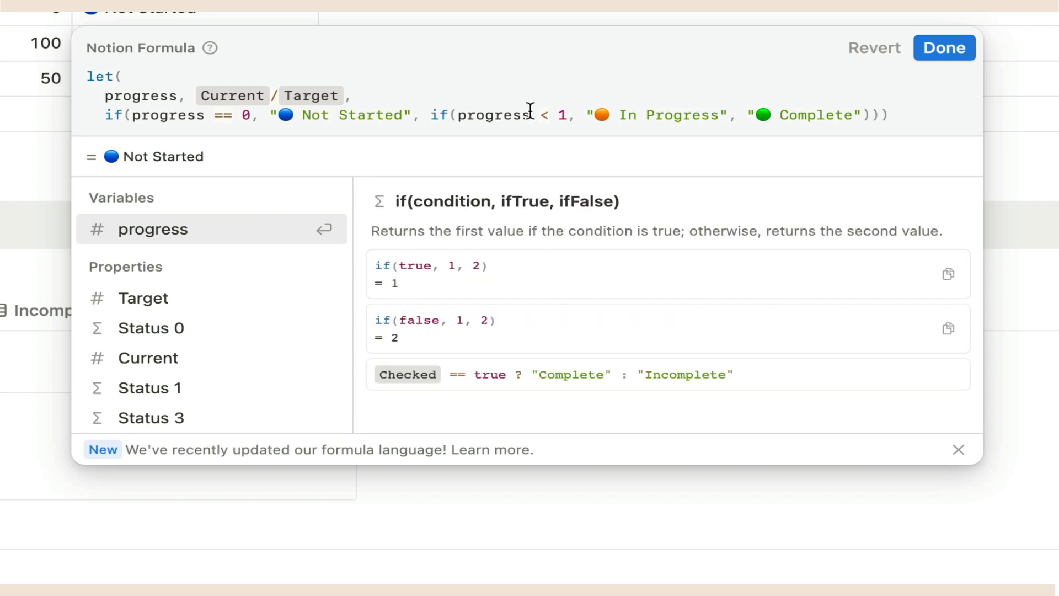
key(BackSpace)
key(shift+Return)
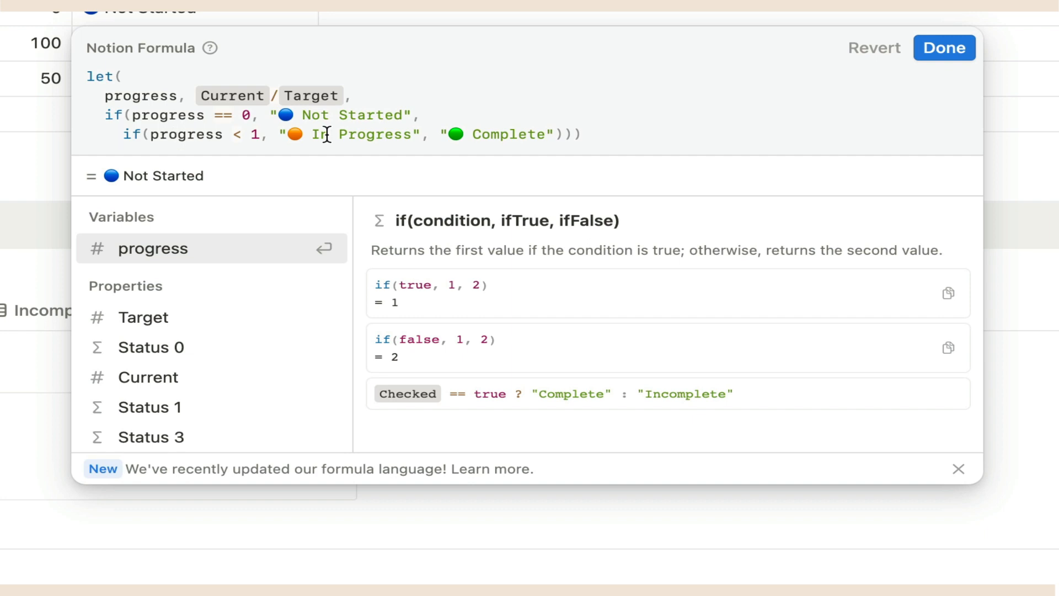
Step: Put the closing parentheses of the outer if and the let function on separate lines, and save the formula
click(592, 133)
text())
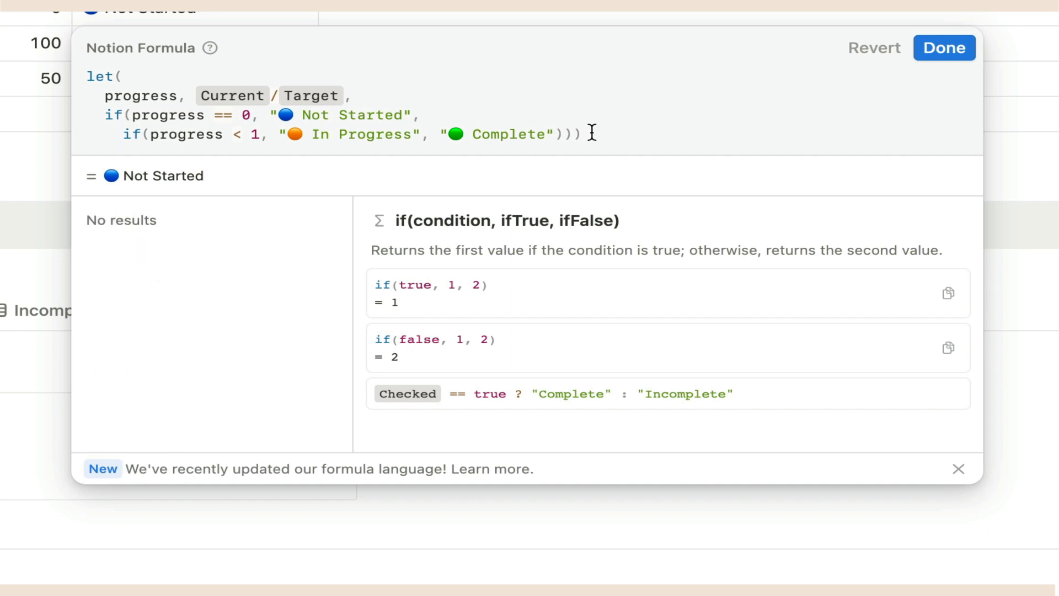
key(Return)
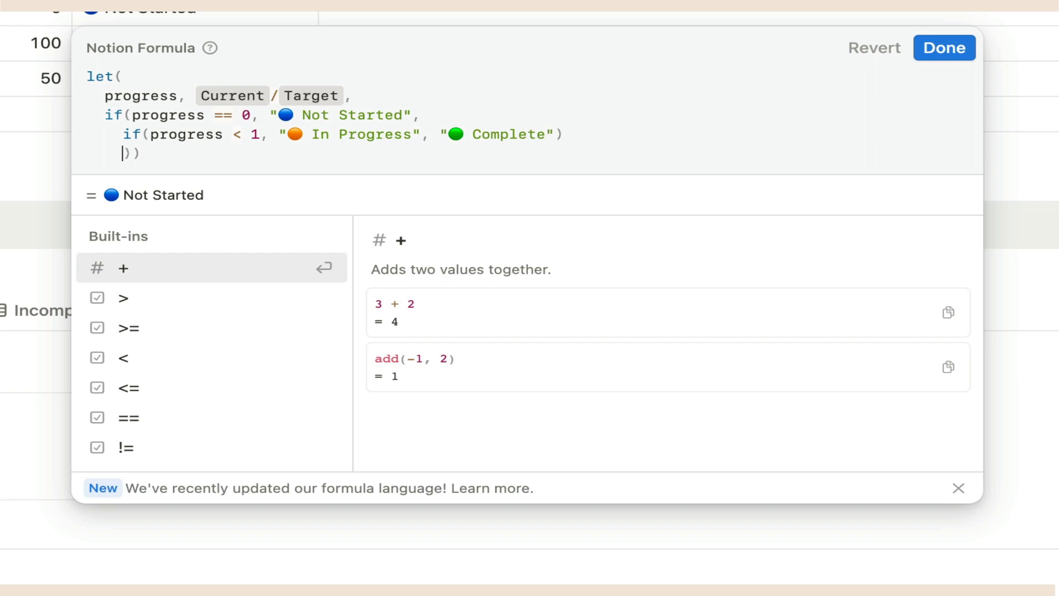
key(BackSpace)
key(BackSpace)
key(Right)
key(Return)
key(BackSpace)
key(BackSpace)
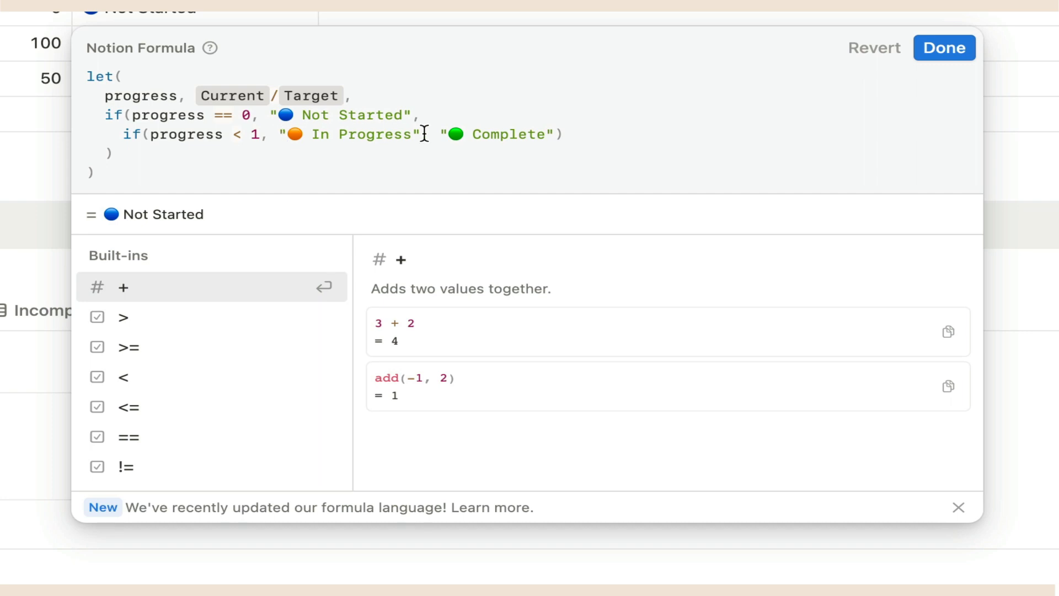
click(448, 134)
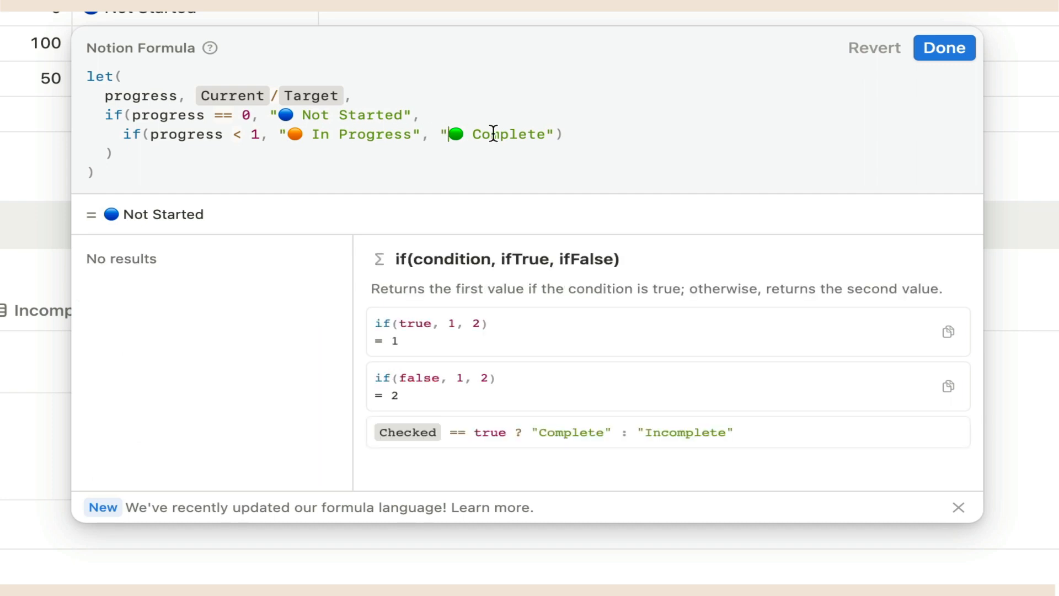
key(Left)
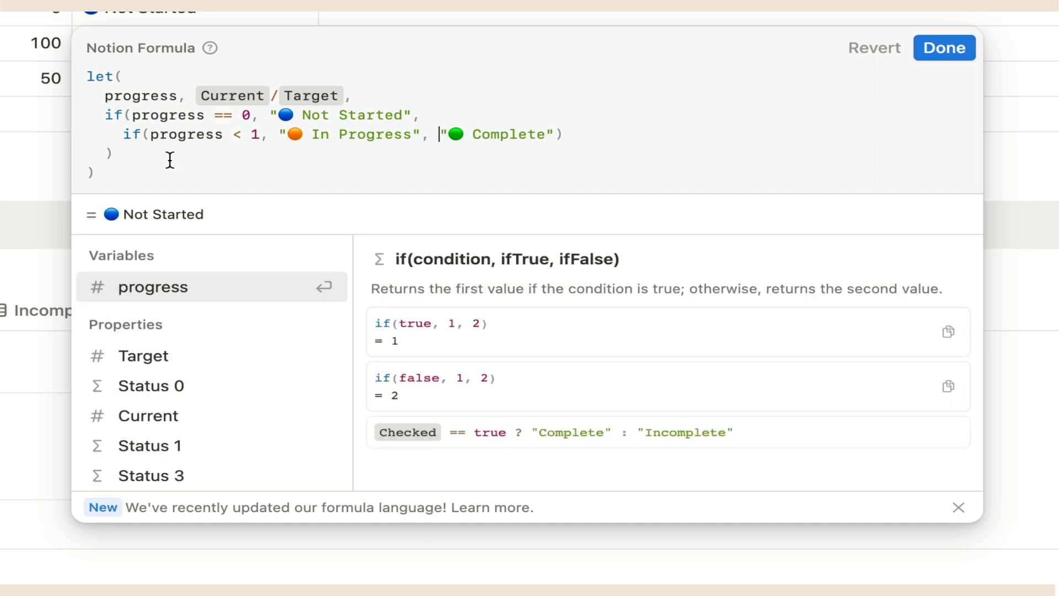
click(957, 56)
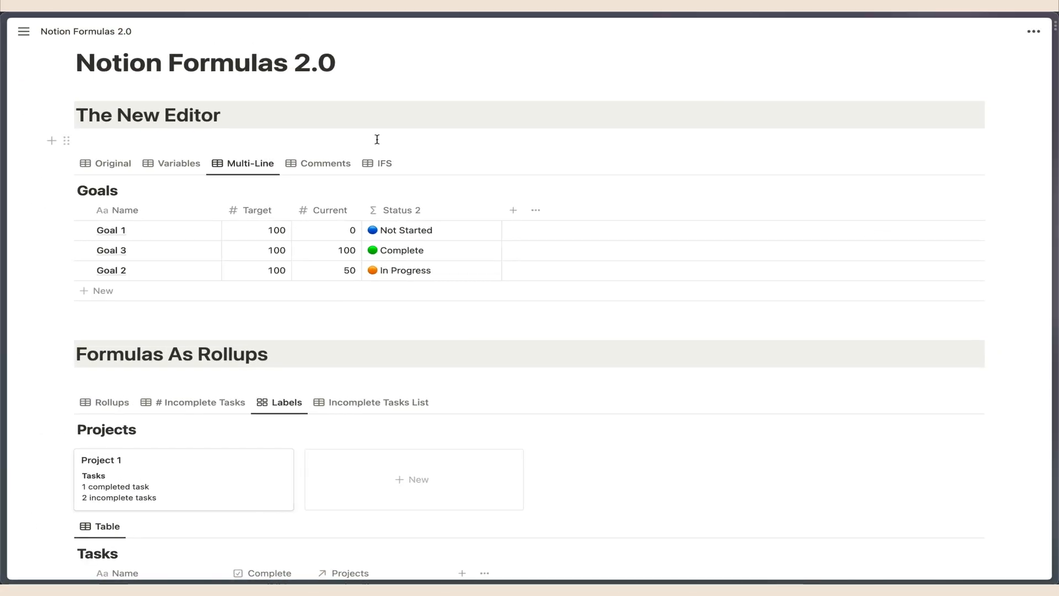
Step: Switch the Goals table to the Comments view and open Goal 1's Status 3 formula for editing
click(325, 165)
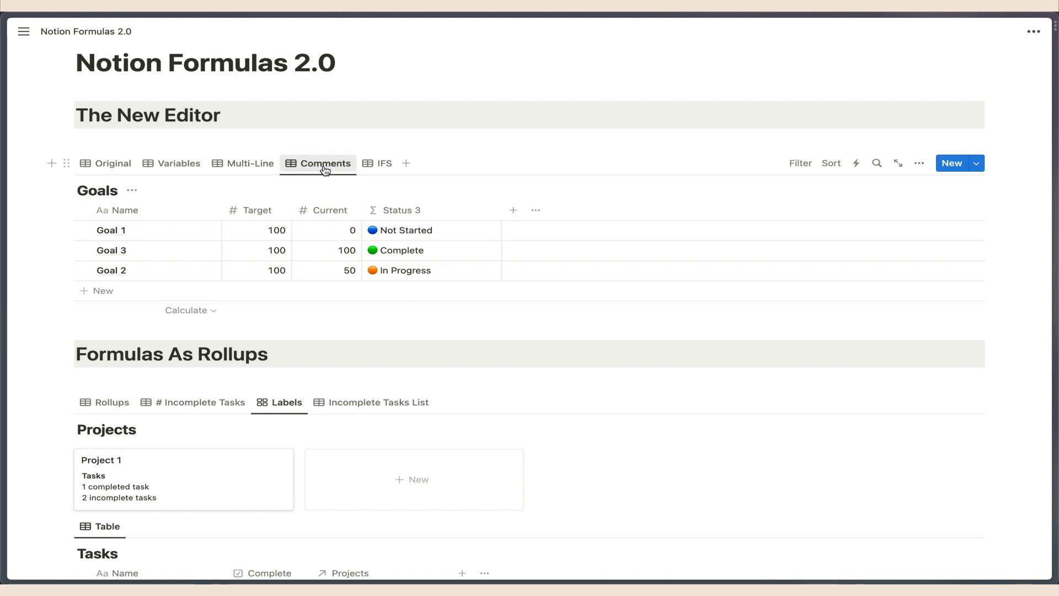
click(453, 235)
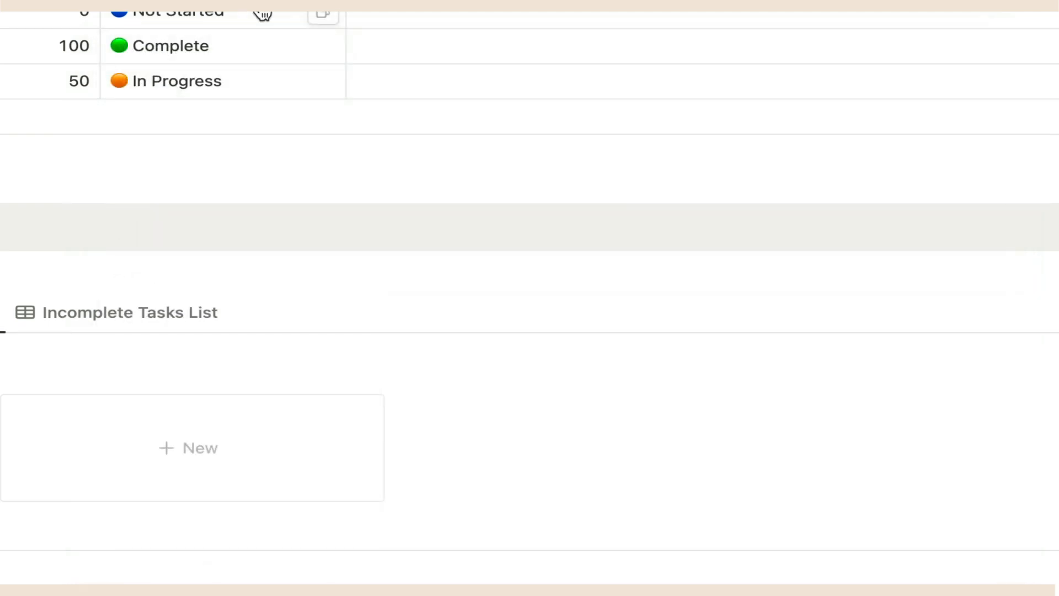
click(263, 11)
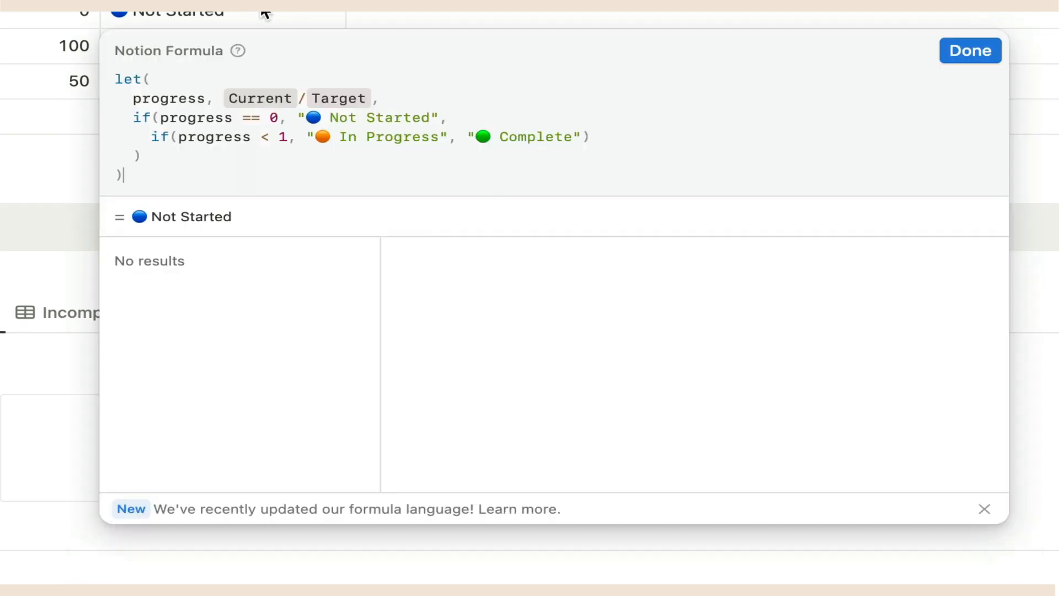
Step: Add the comment "/* Create progress variable */" on a new line above the progress definition
click(229, 77)
key(Return)
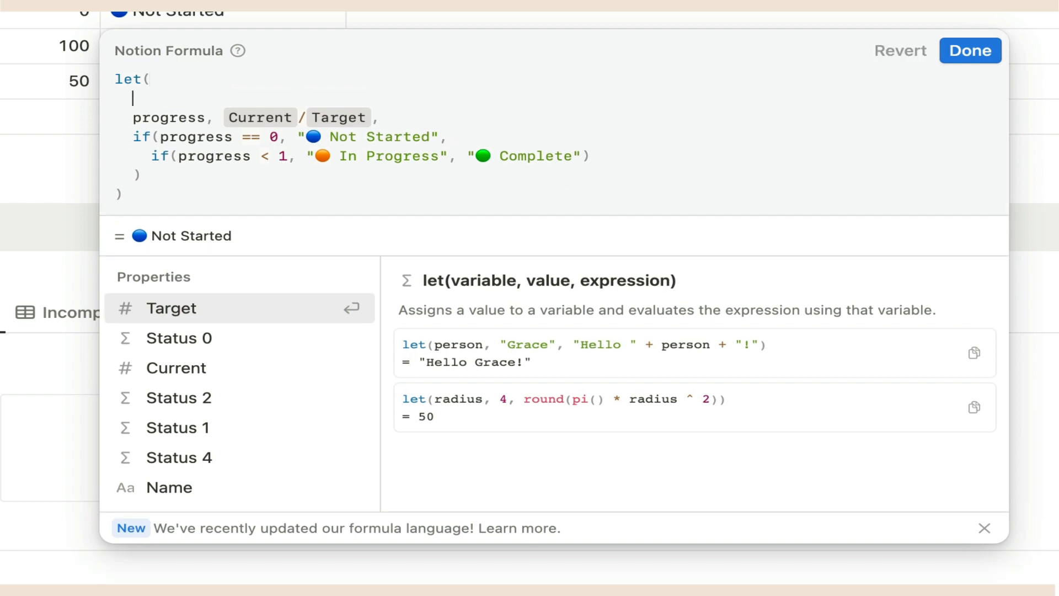
text(/*)
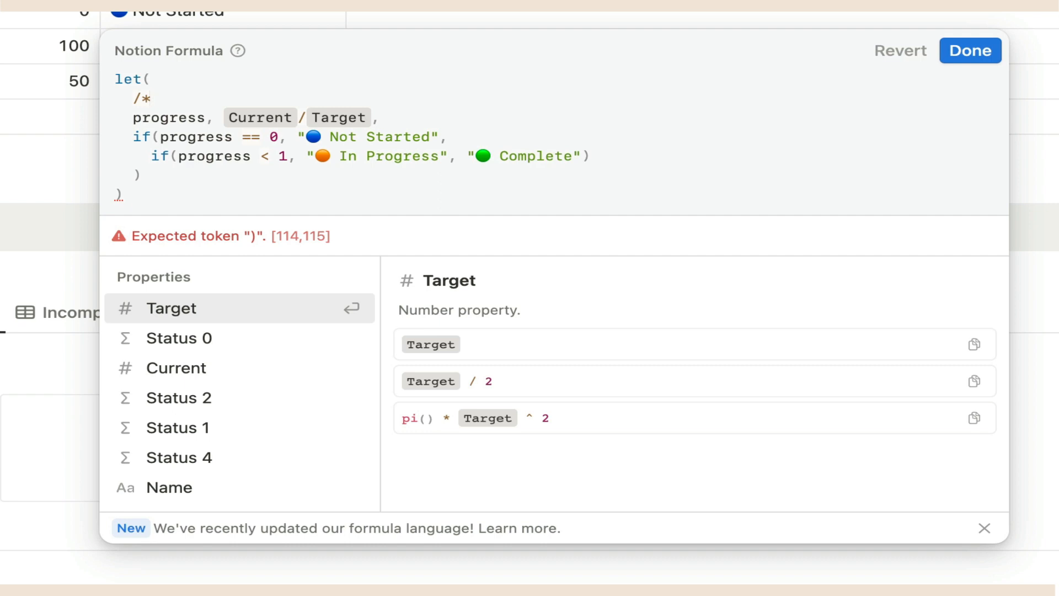
text(Create p)
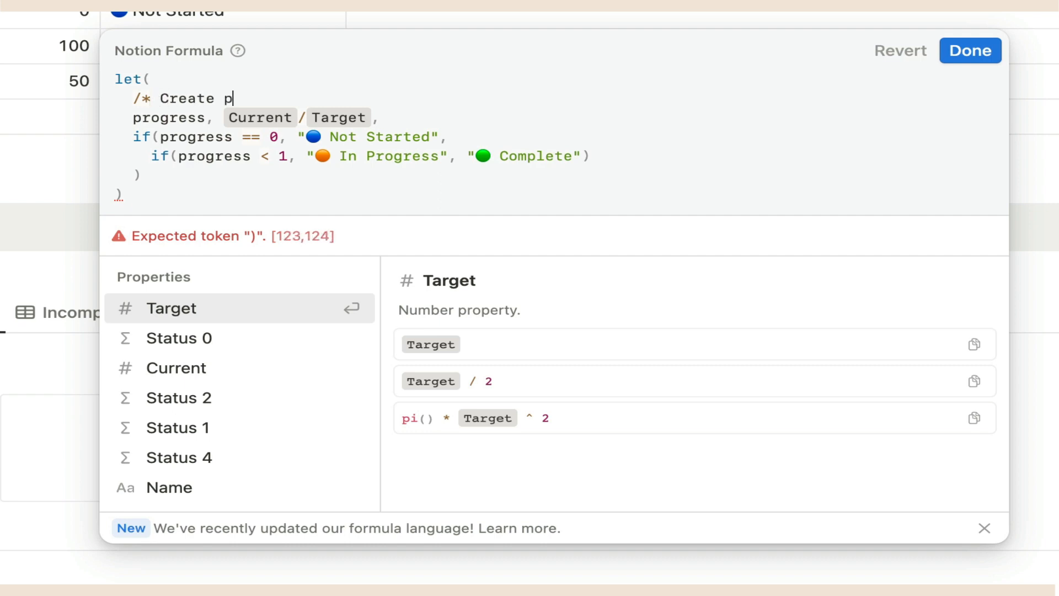
text(rogress variable )
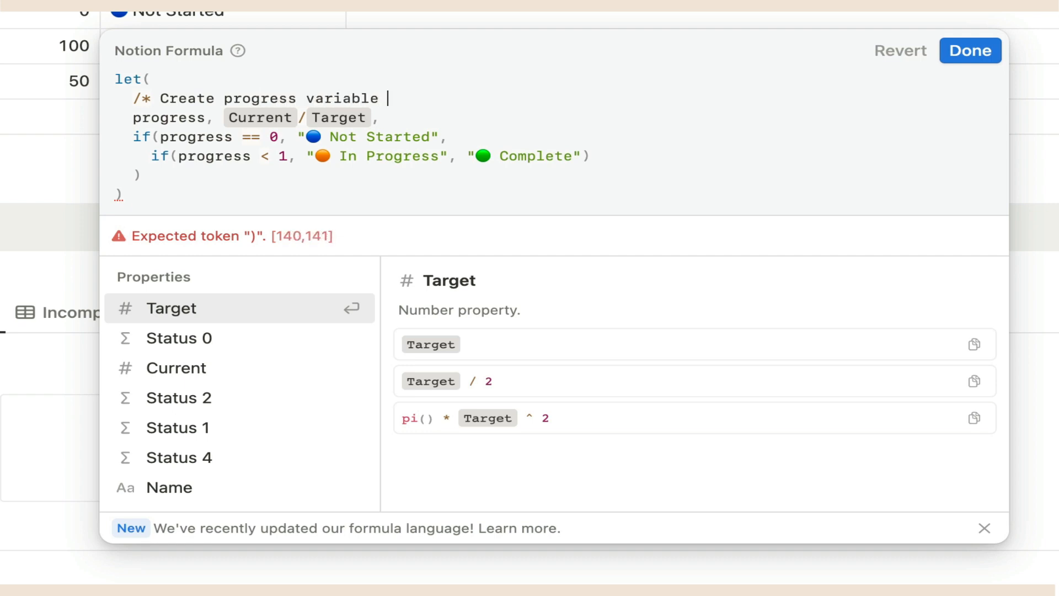
text(*)
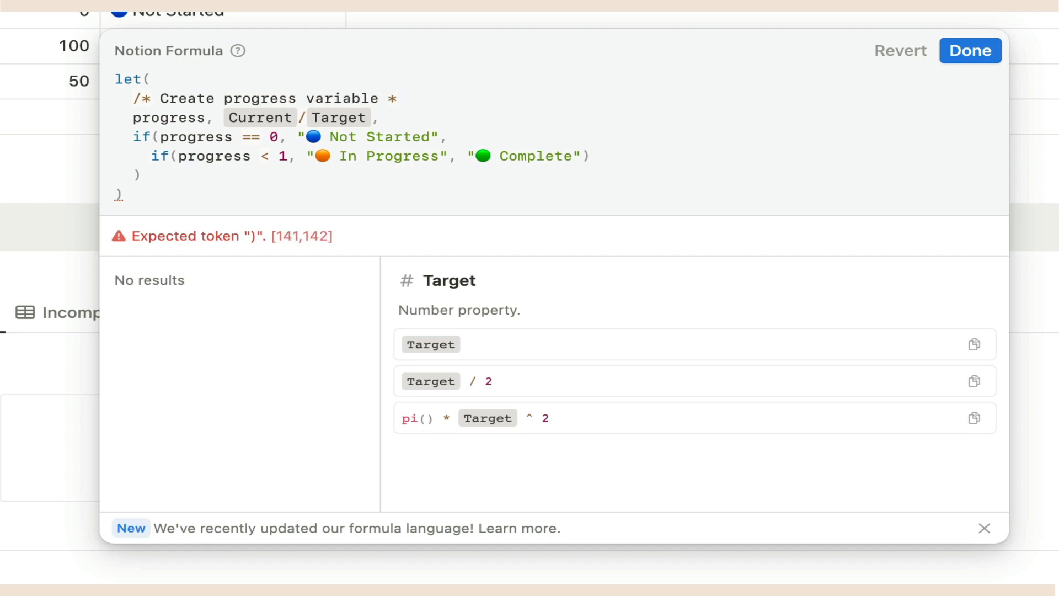
text(?)
key(BackSpace)
text(/)
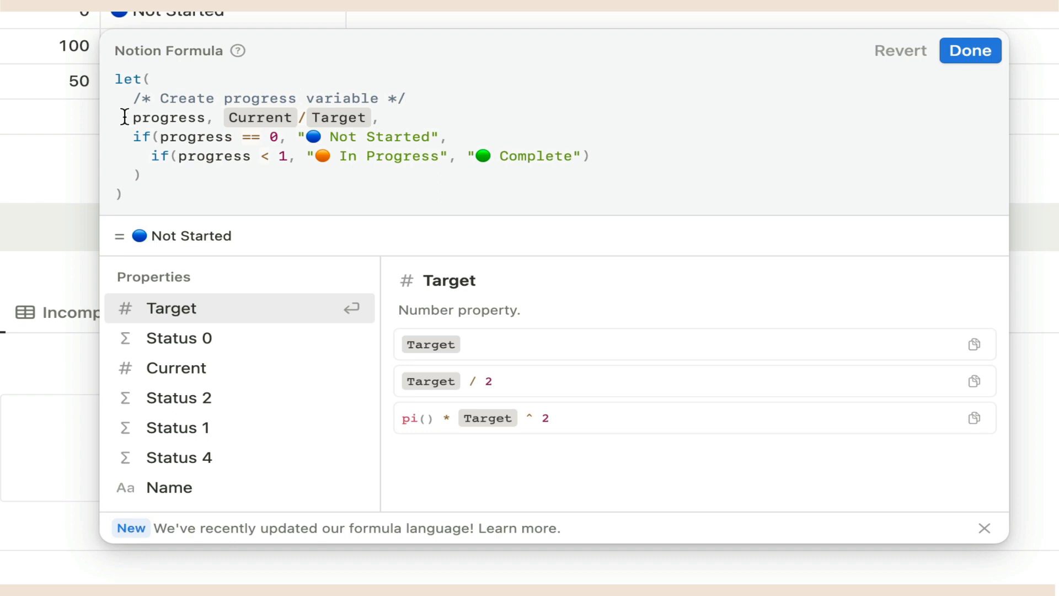
Step: Add the comment "/* Status calculation */" on a new line between the progress definition and the outer if
click(412, 118)
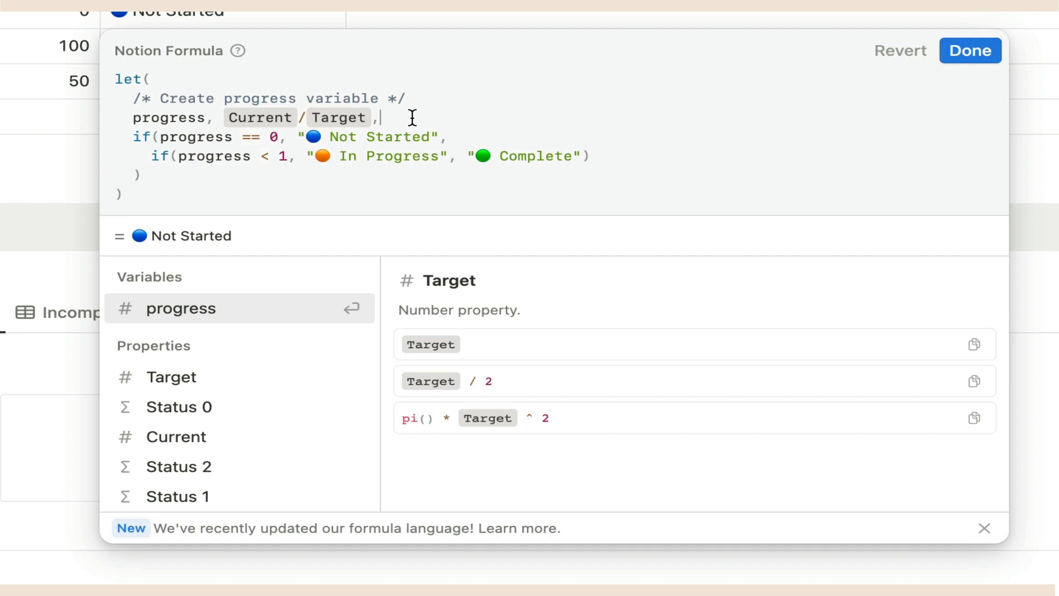
key(shift+Return)
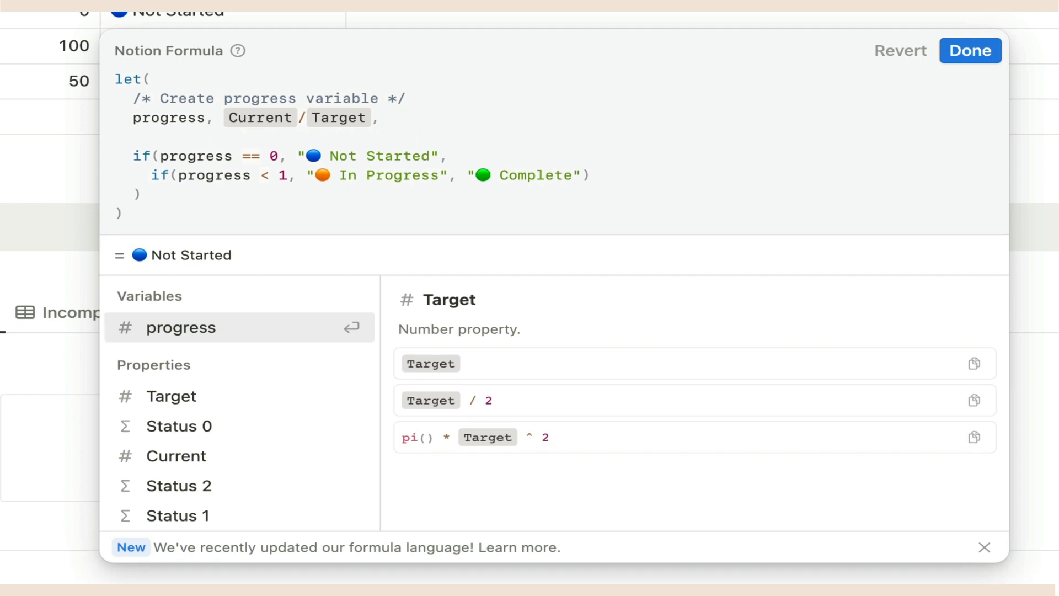
text(/*)
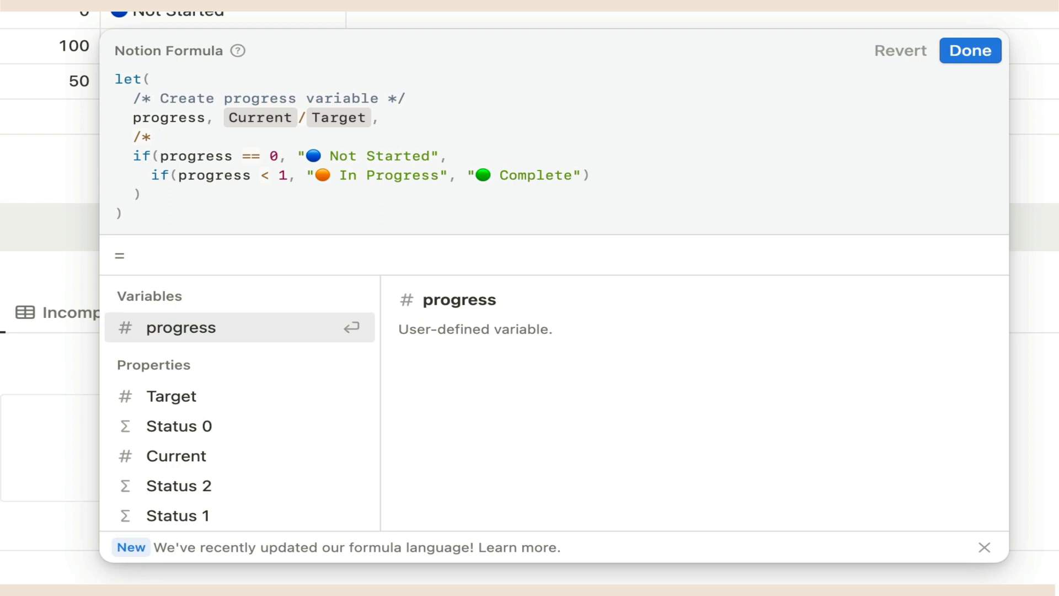
text(S)
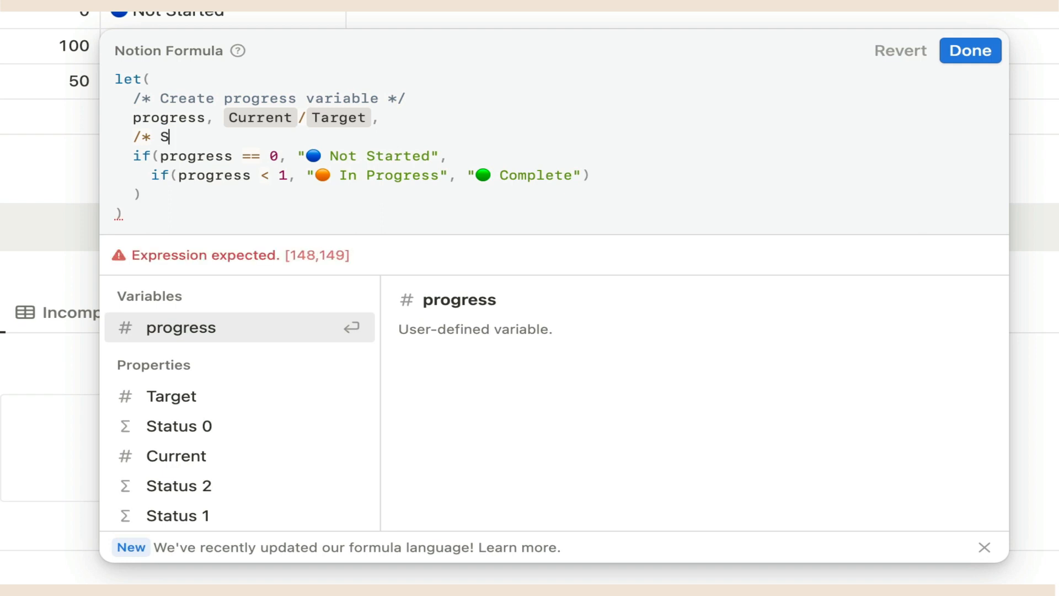
text(tatus calcula)
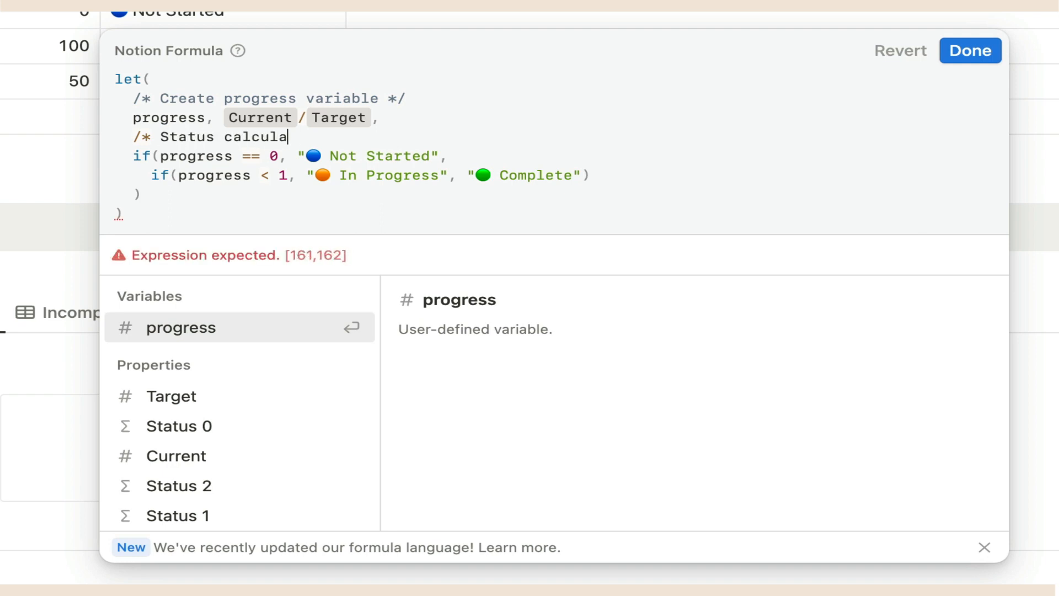
text(tion *?)
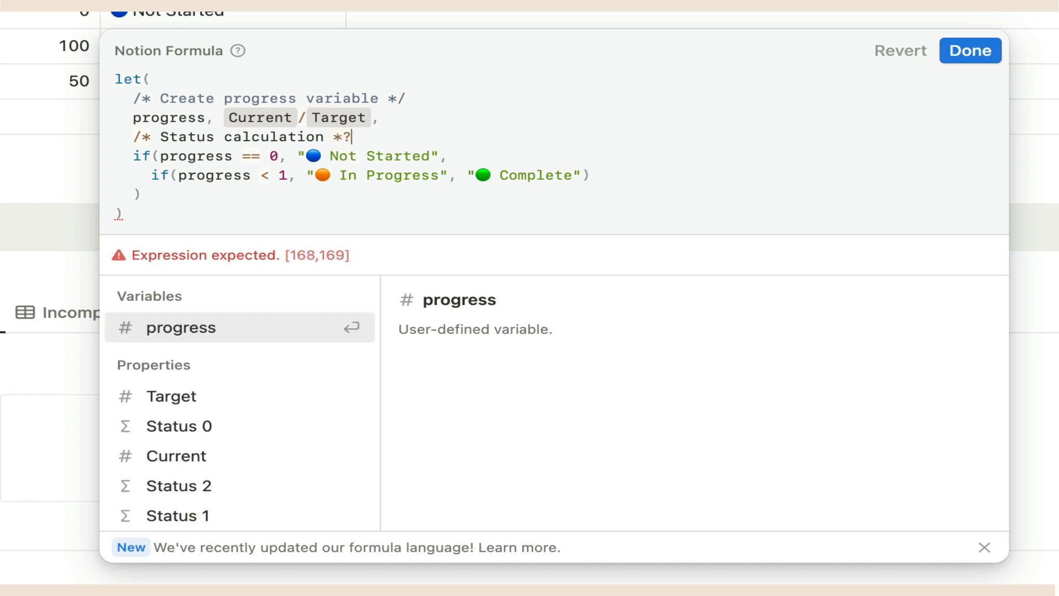
key(BackSpace)
text(/)
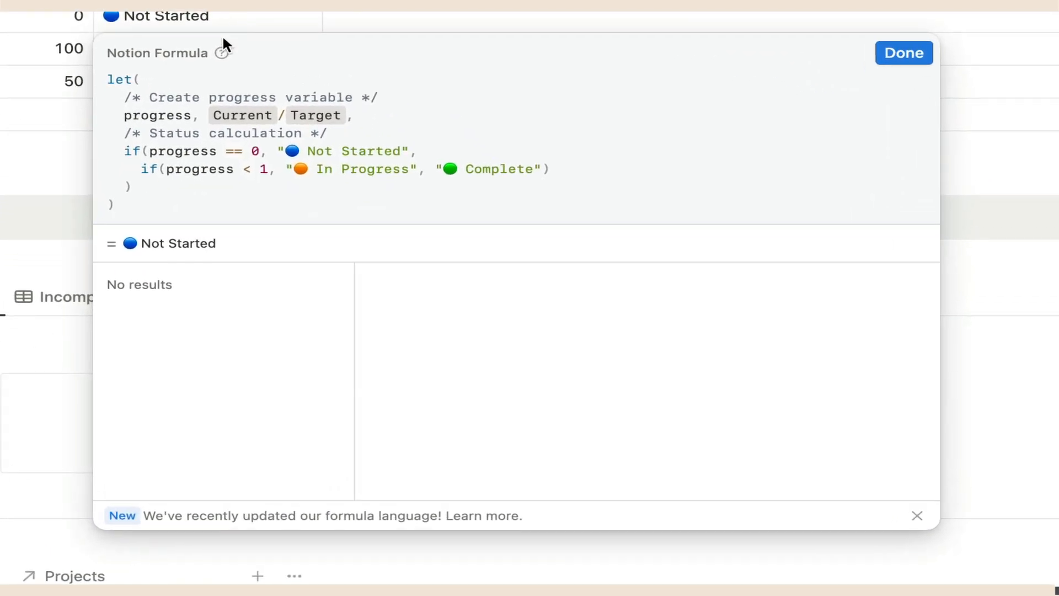
Step: Replace the nested if functions with a single ifs function, keeping both conditions, and start progress == 0 on its own line
click(141, 151)
text(s)
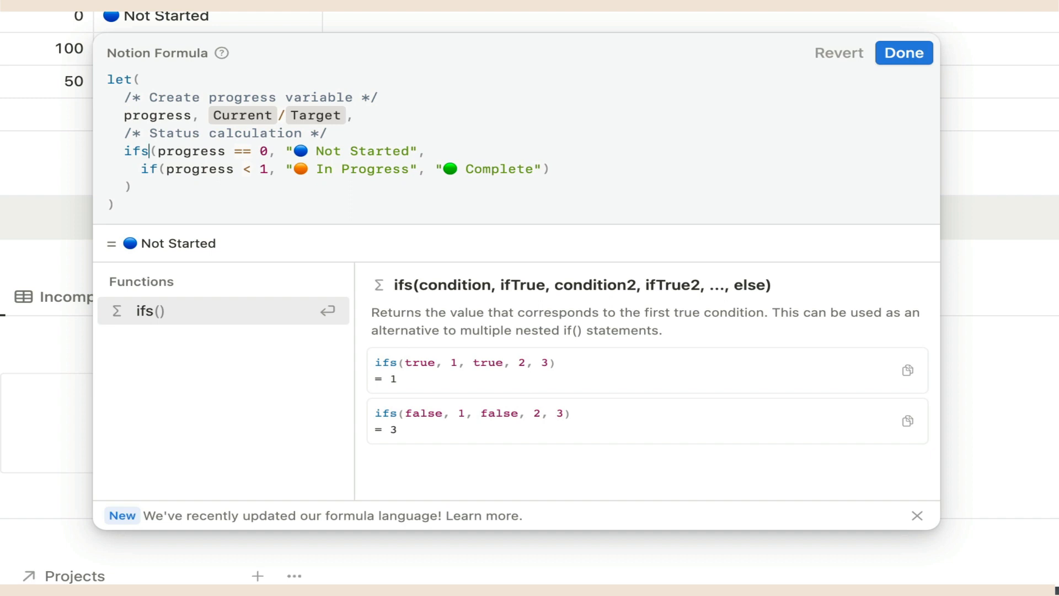
click(166, 168)
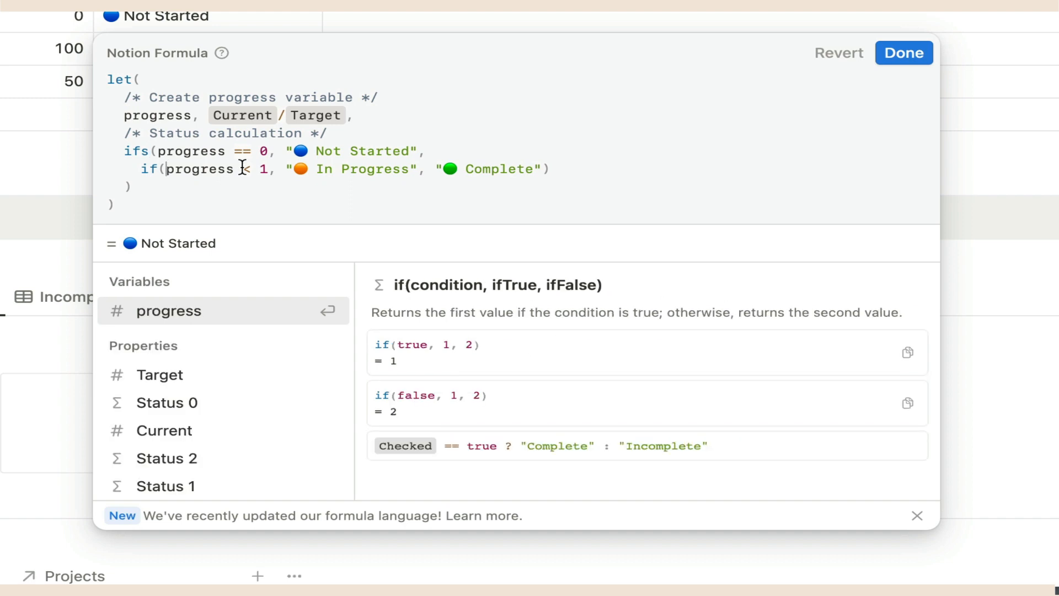
key(shift+Home)
key(BackSpace)
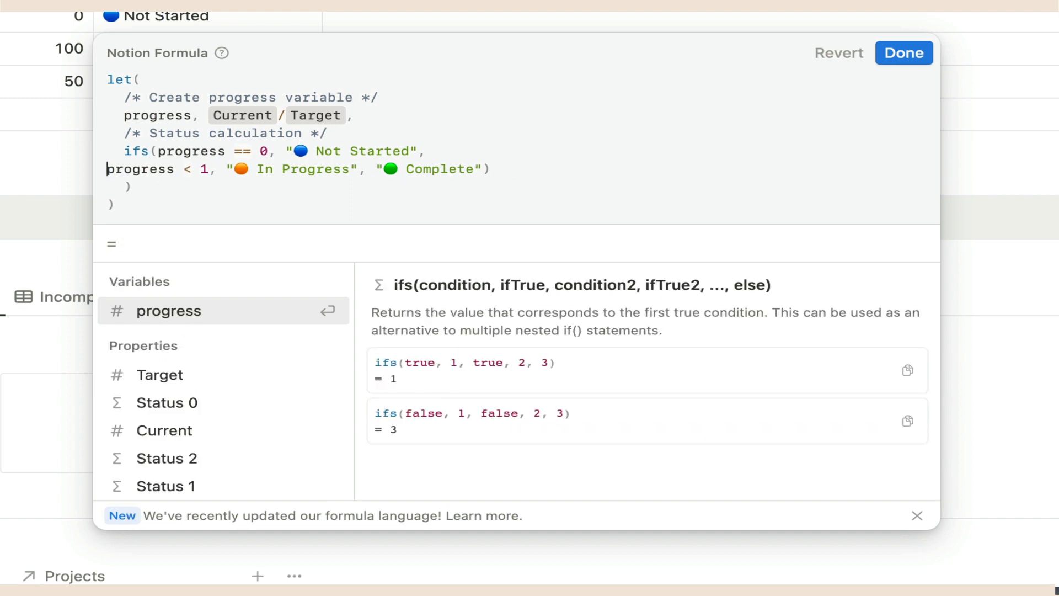
key(BackSpace)
key(Return)
click(557, 174)
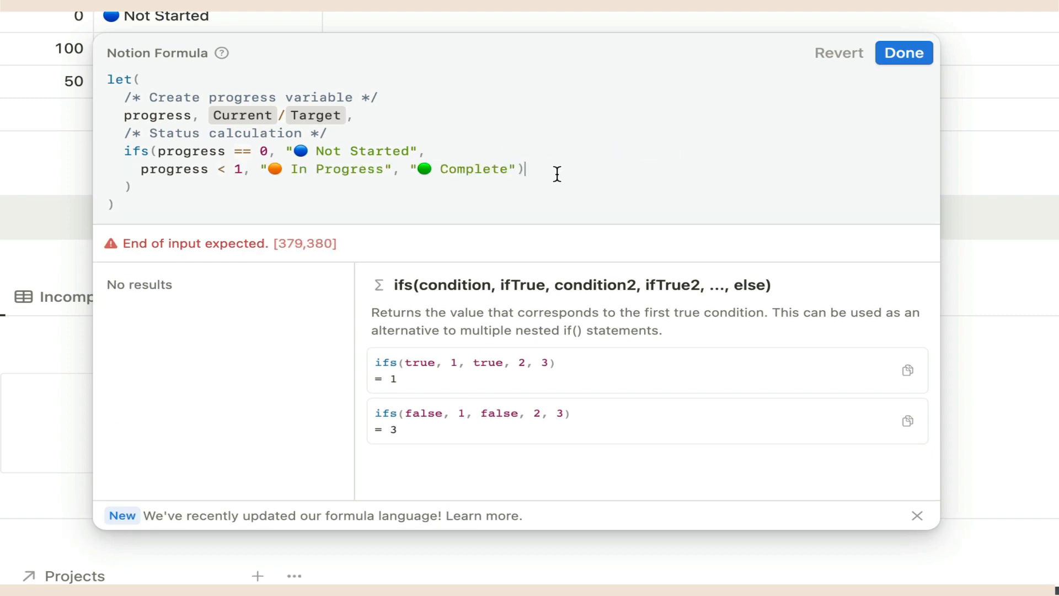
key(BackSpace)
click(158, 152)
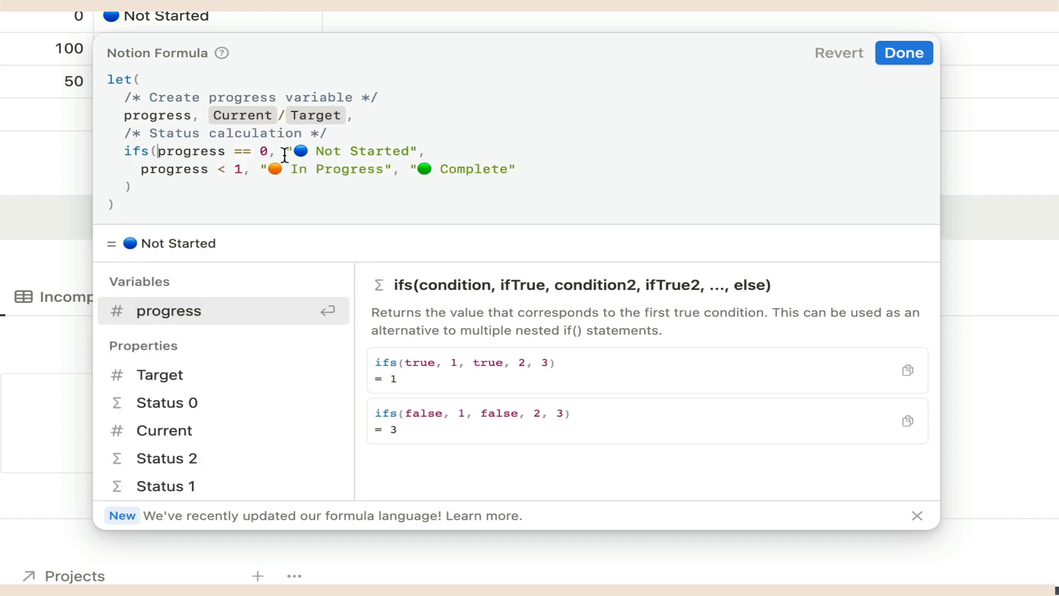
key(Return)
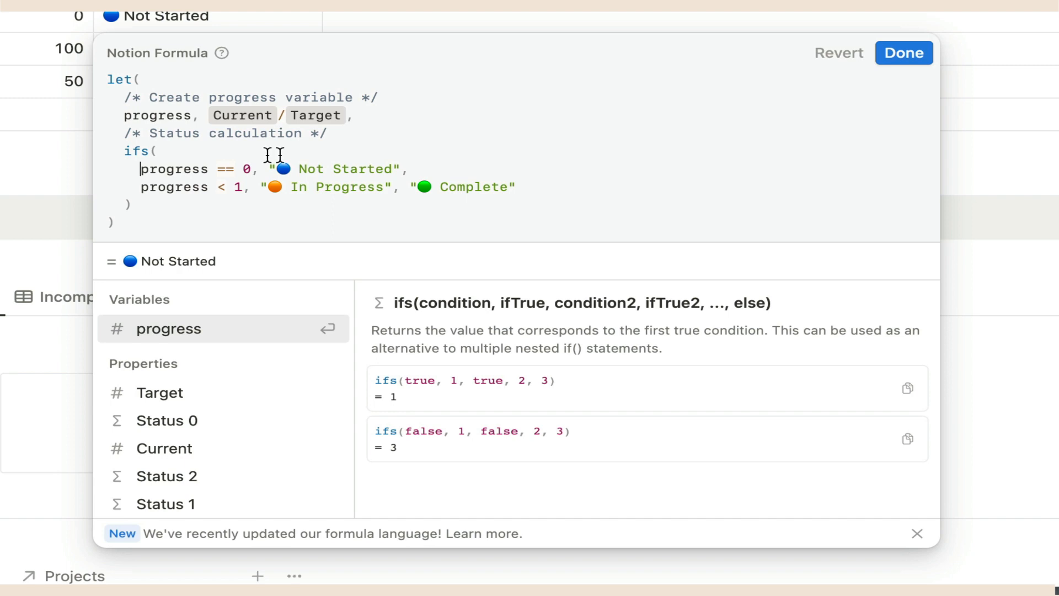
Step: Place the "Complete" fallback result on its own line within the ifs function of the status formula
click(414, 183)
key(Return)
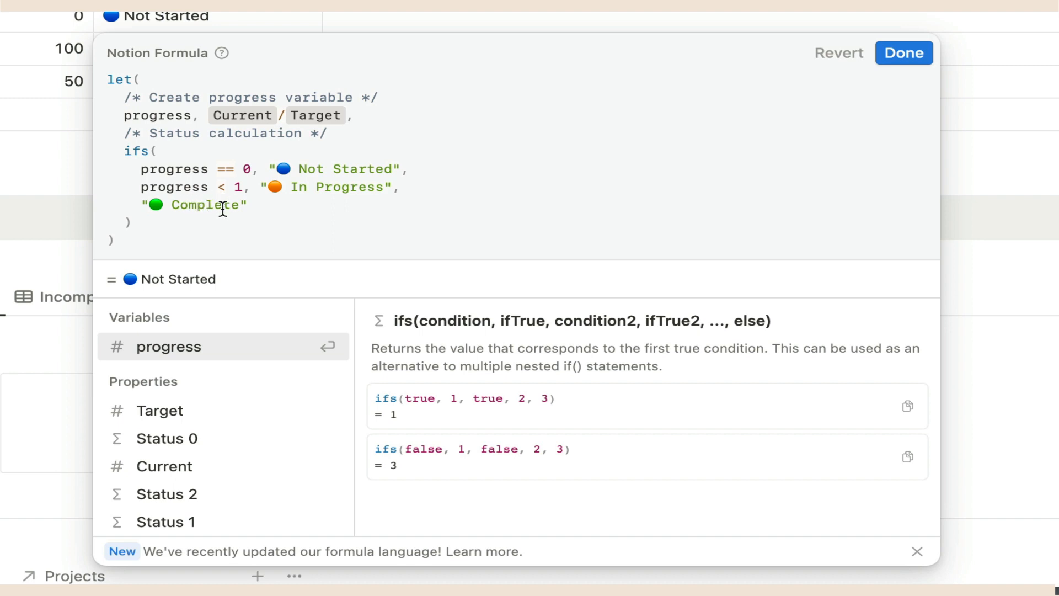
click(176, 240)
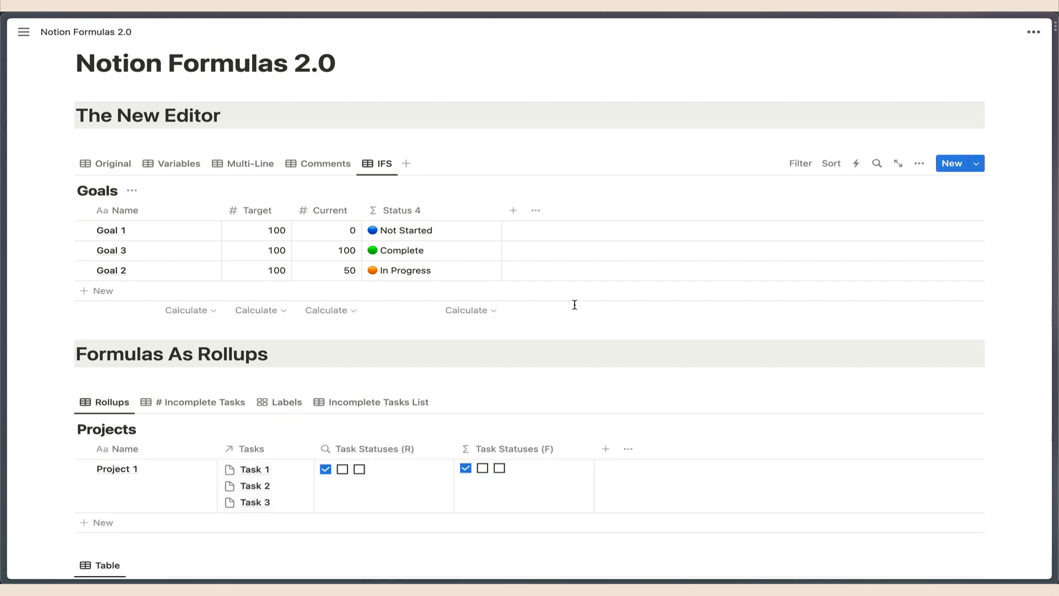
Step: Examine the relation, property and calculation settings of Project 1's Task Statuses (R) rollup, then close them
scroll(574, 304, down, 4)
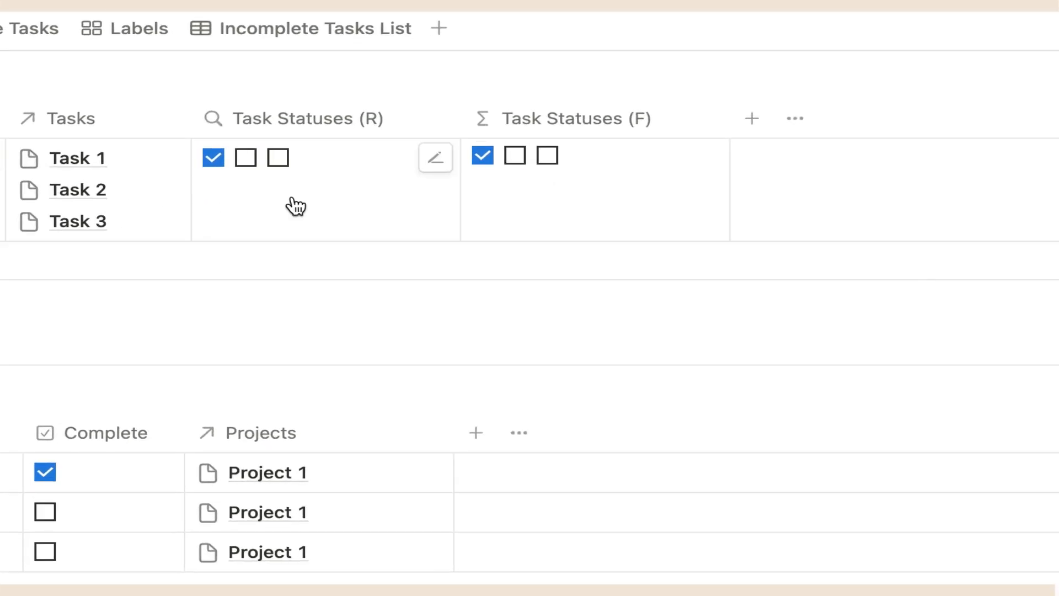
click(435, 158)
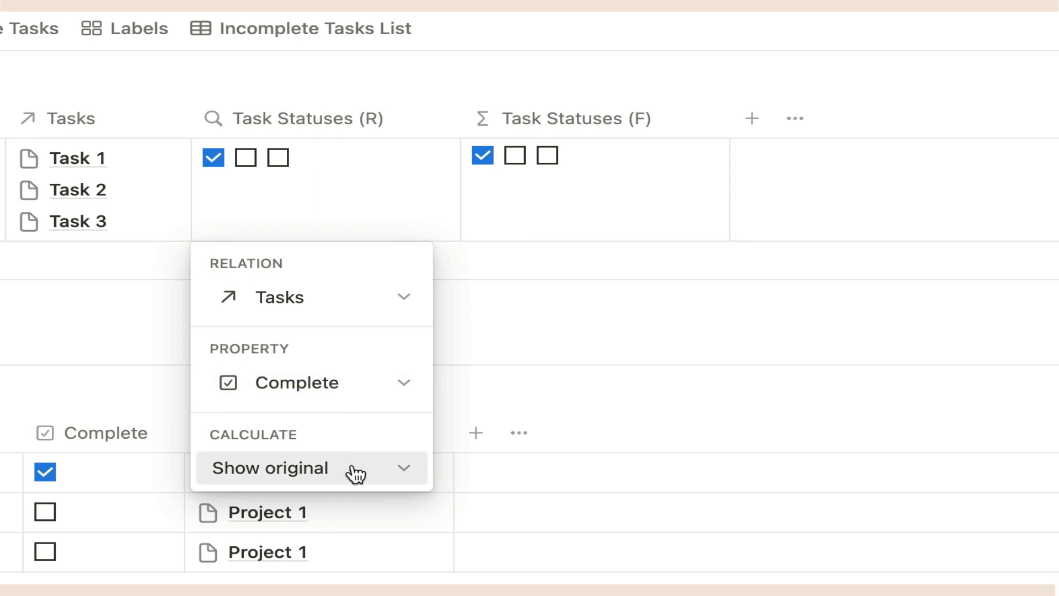
key(Escape)
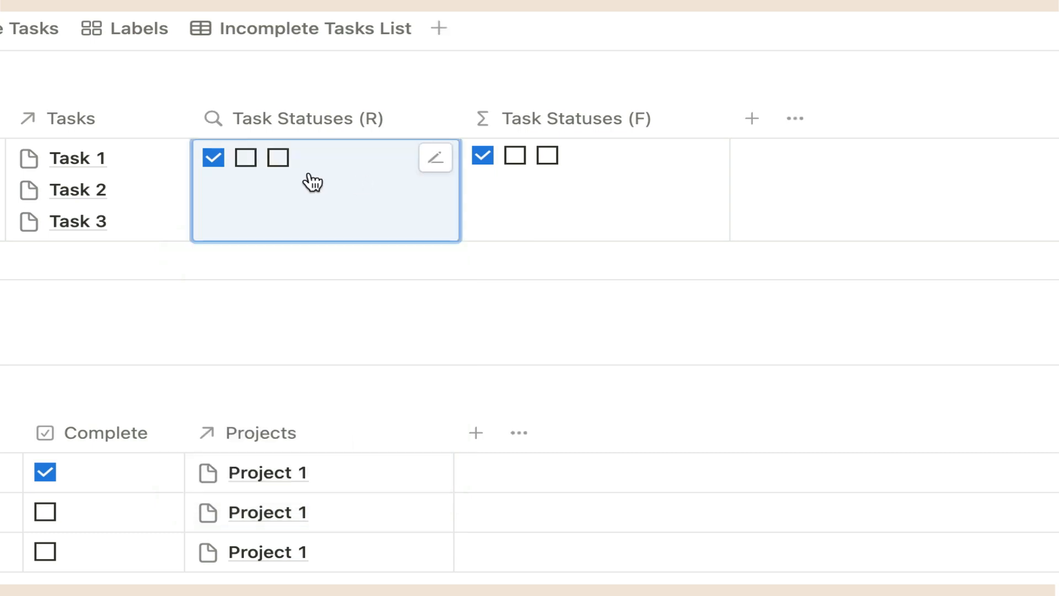
key(Escape)
key(Escape)
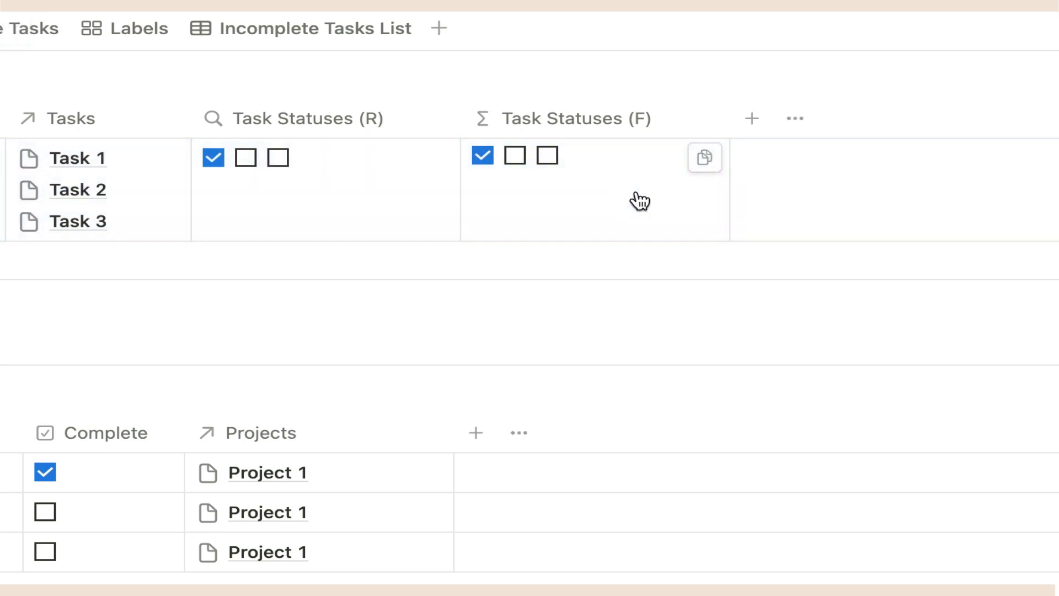
Step: Open Project 1's Task Statuses (F) formula, add a space before current in the map function, and save it
click(639, 200)
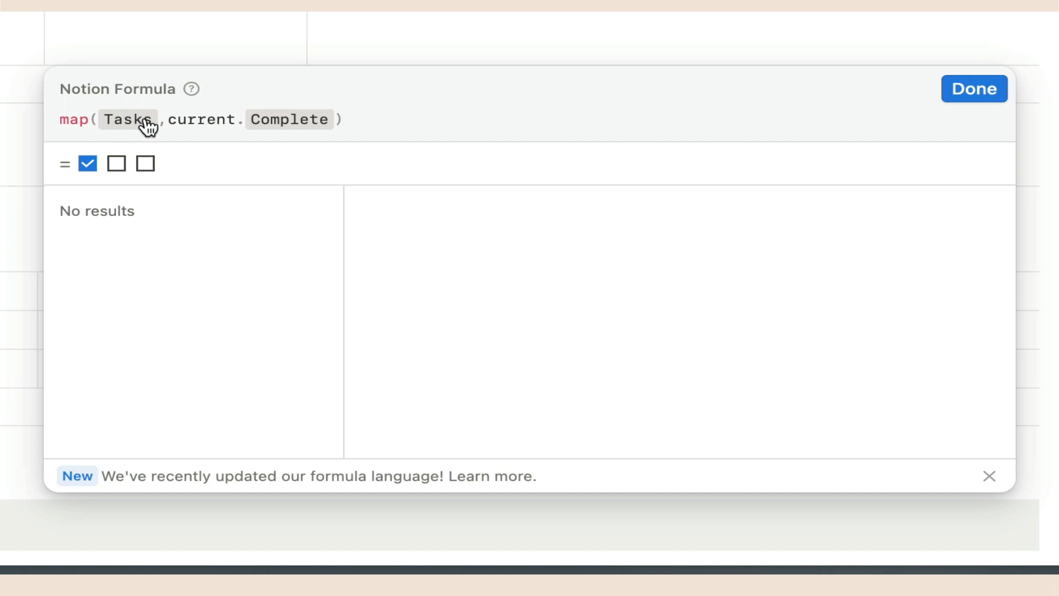
click(96, 122)
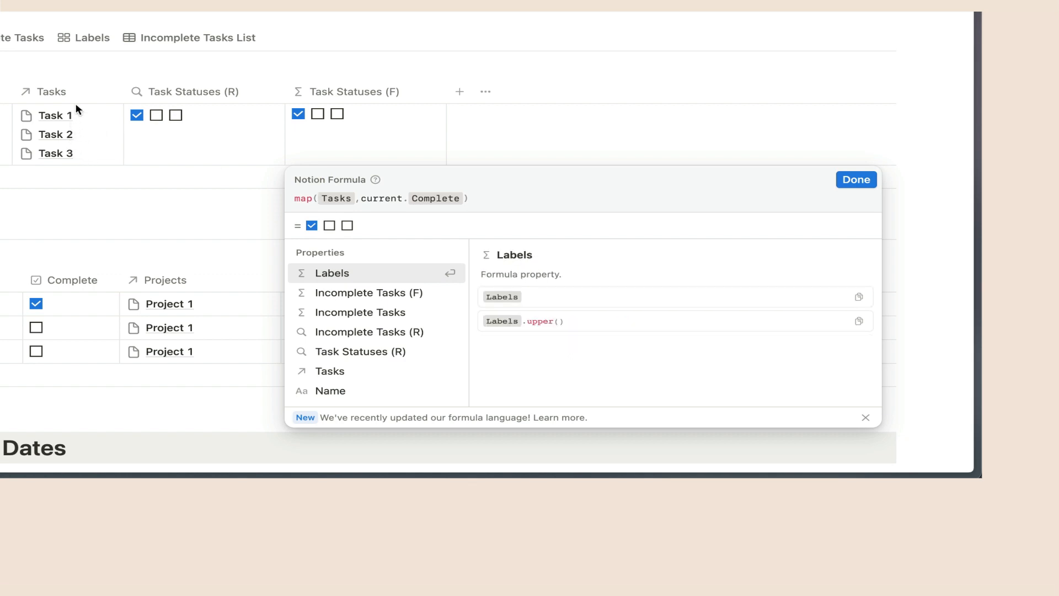
click(387, 198)
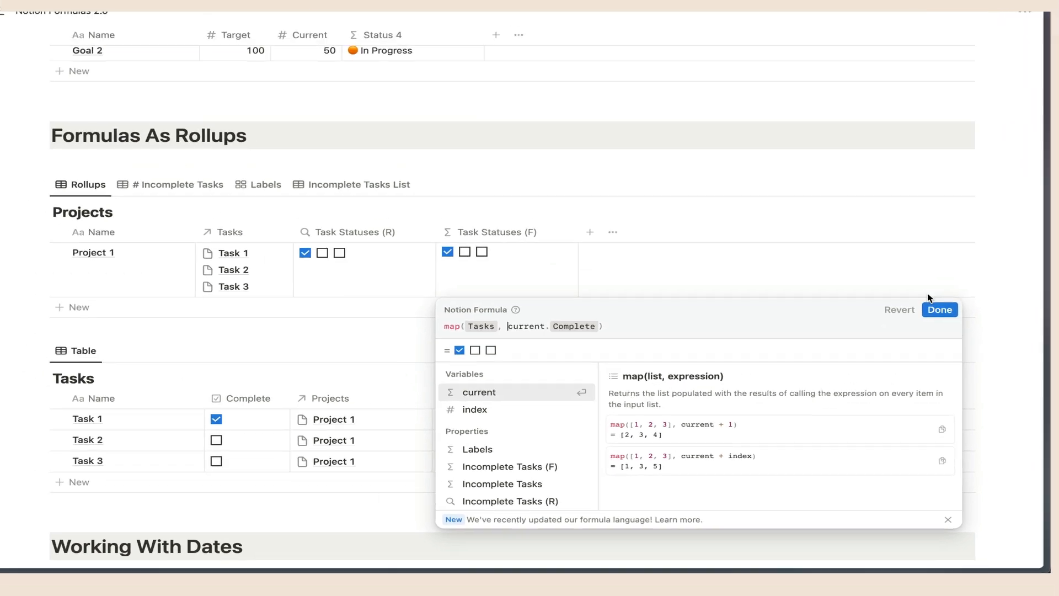
click(856, 179)
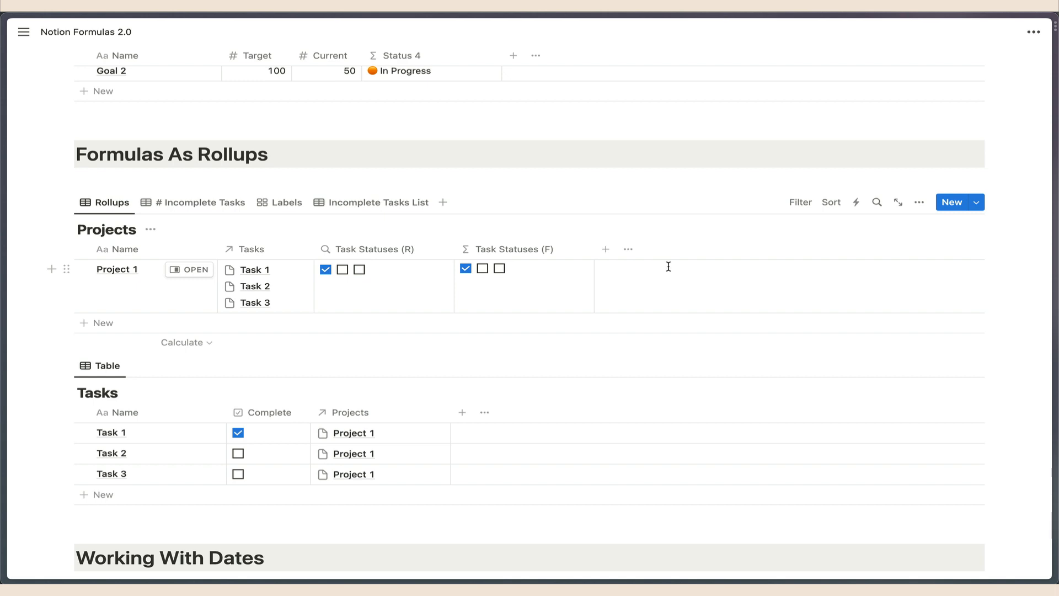
Step: Switch Projects to the # Incomplete Tasks view and examine the calculation options of the Incomplete Tasks (R) rollup
click(204, 202)
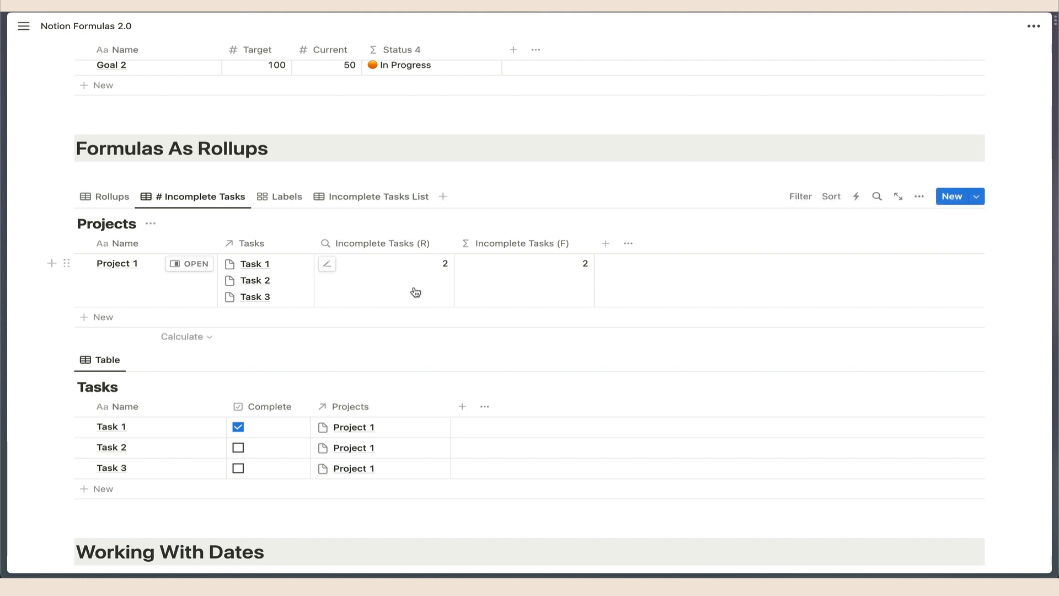
click(327, 264)
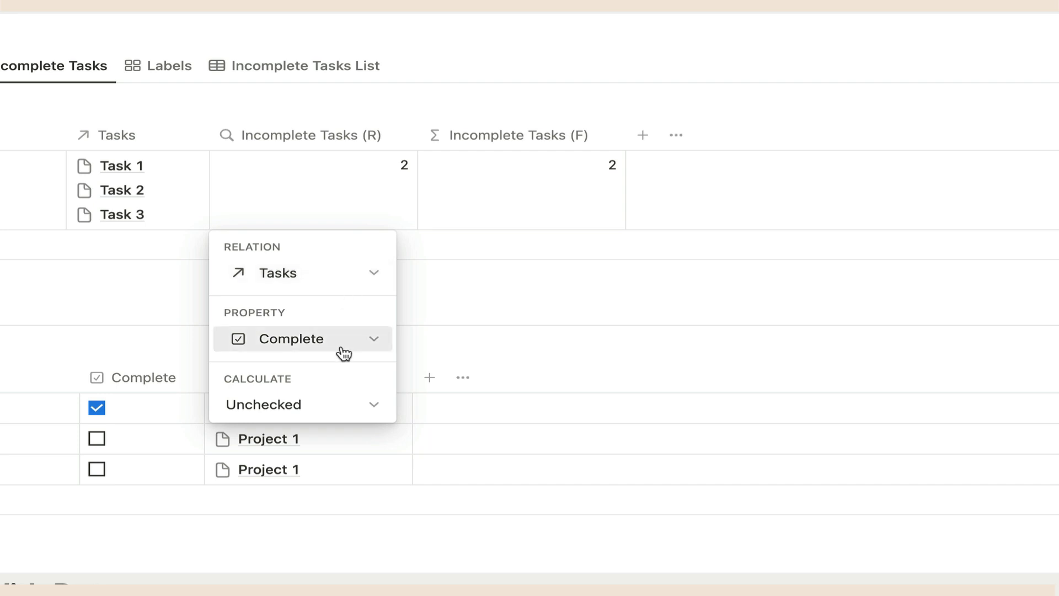
click(331, 407)
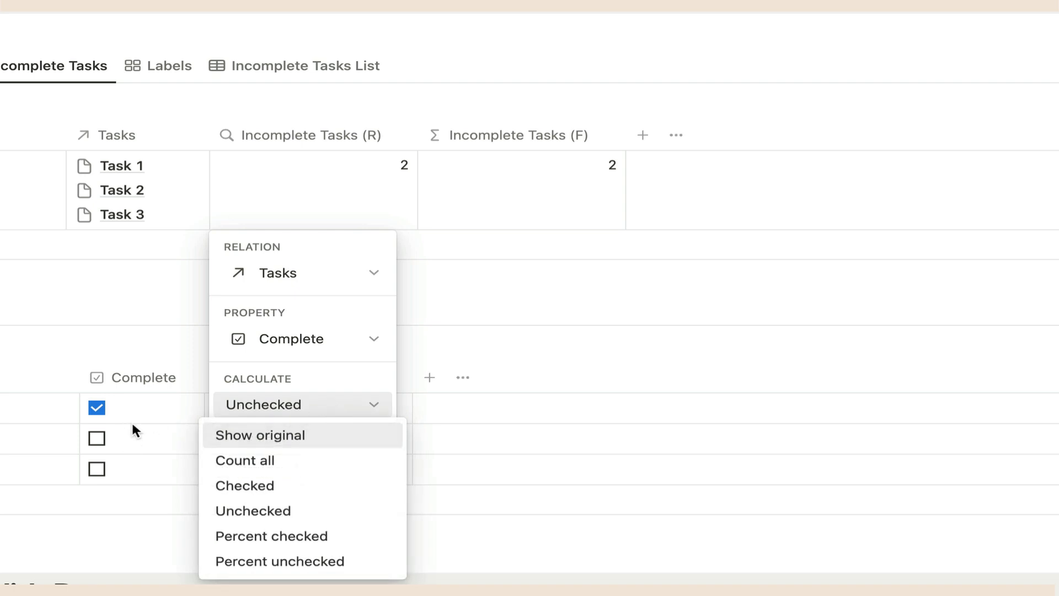
click(354, 411)
click(354, 411)
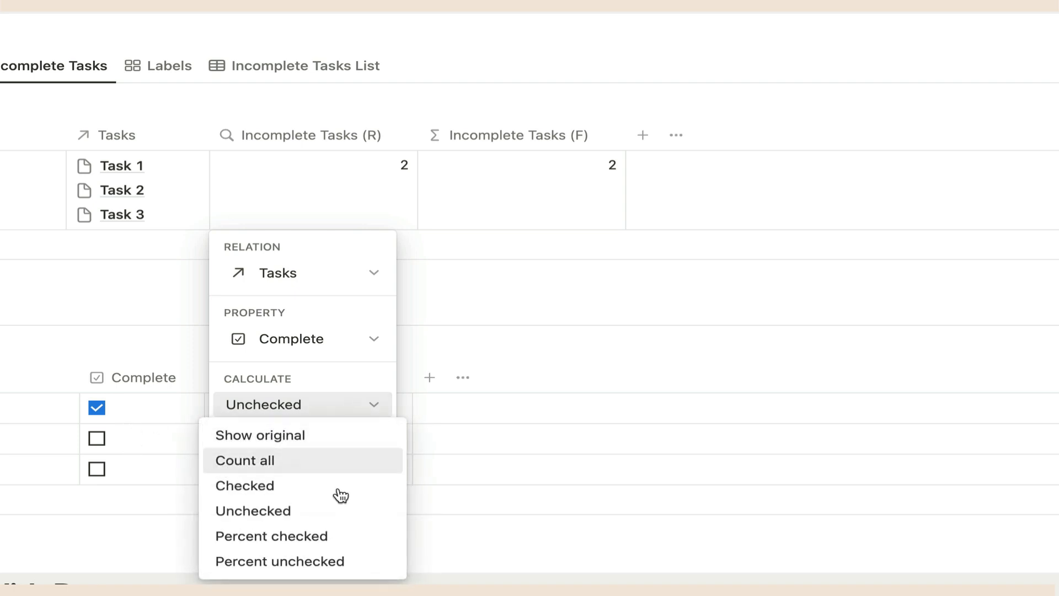
mouse_move(338, 518)
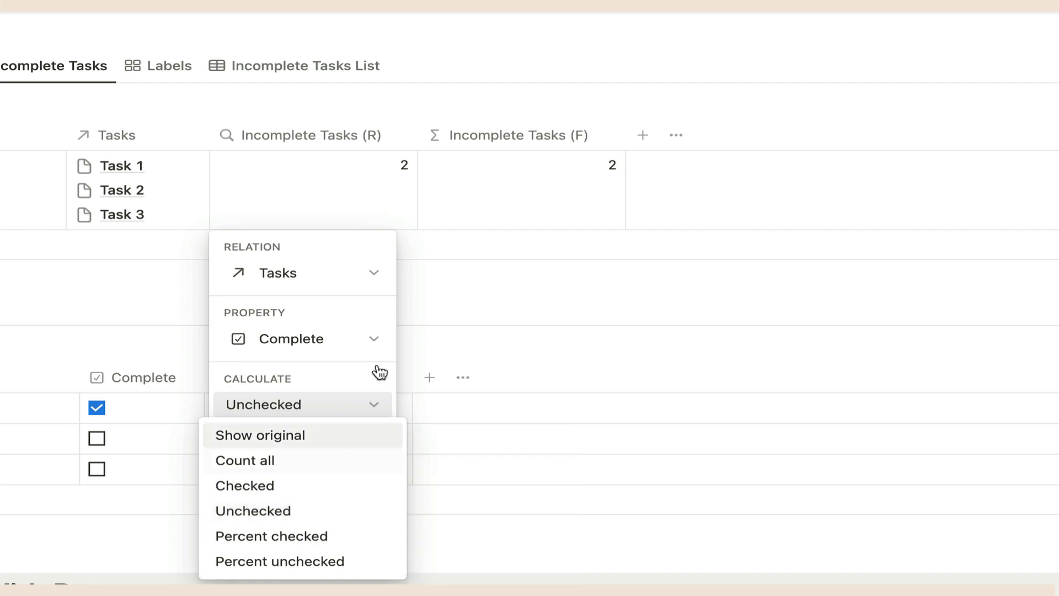
click(397, 212)
key(Escape)
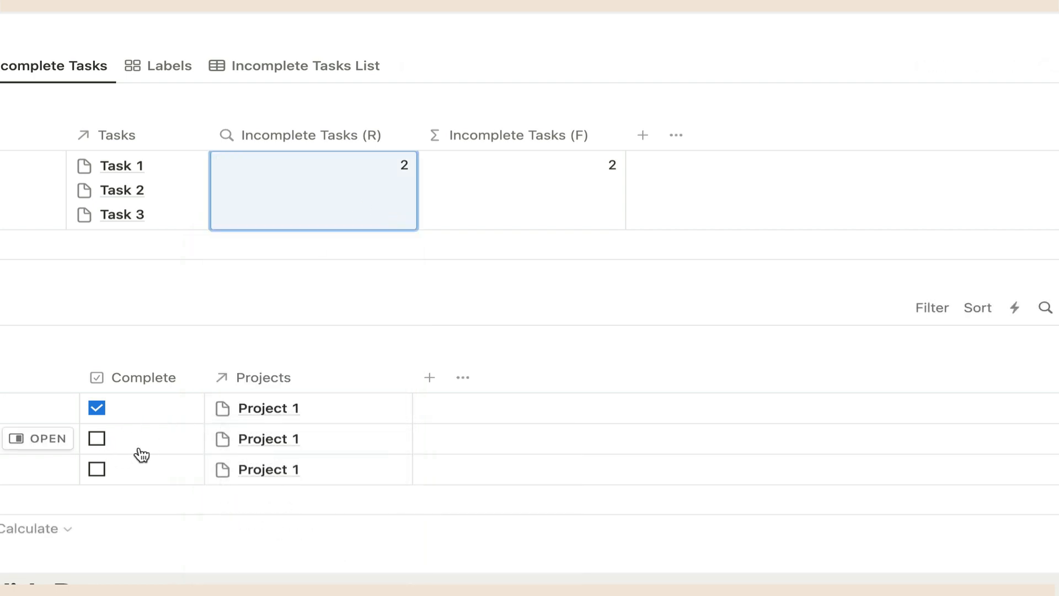
Step: Open Project 1's Incomplete Tasks (F) formula and remove its filter and length function lines, keeping the comments
click(562, 177)
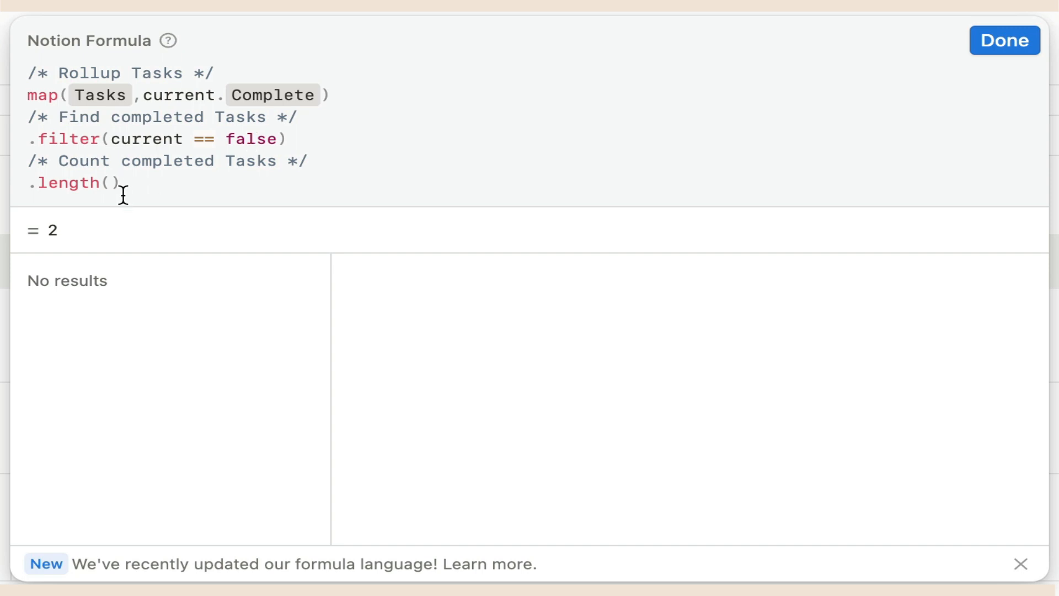
click(345, 129)
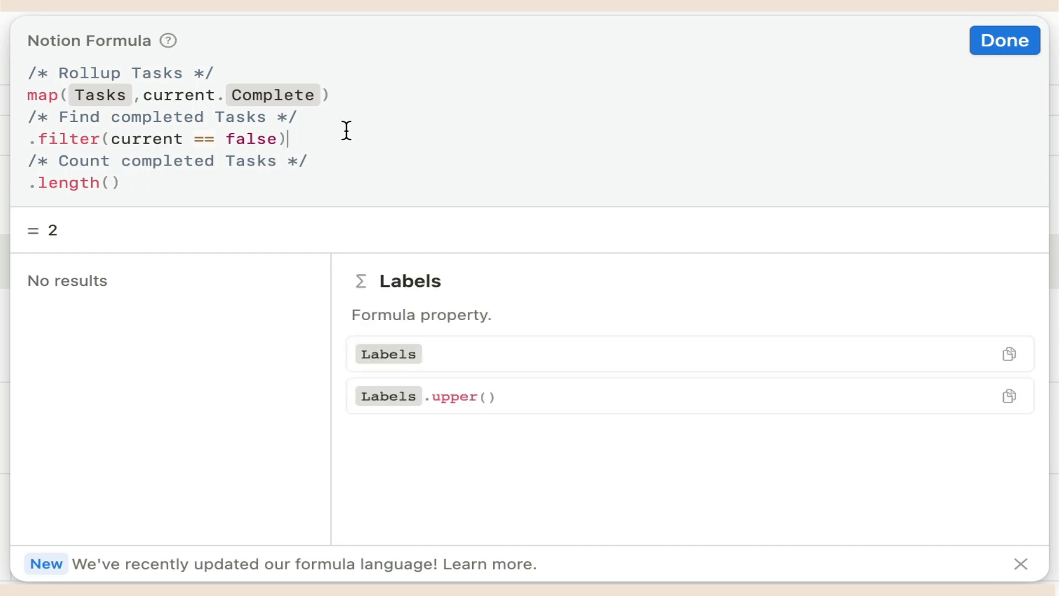
key(super+BackSpace)
click(136, 185)
key(super+BackSpace)
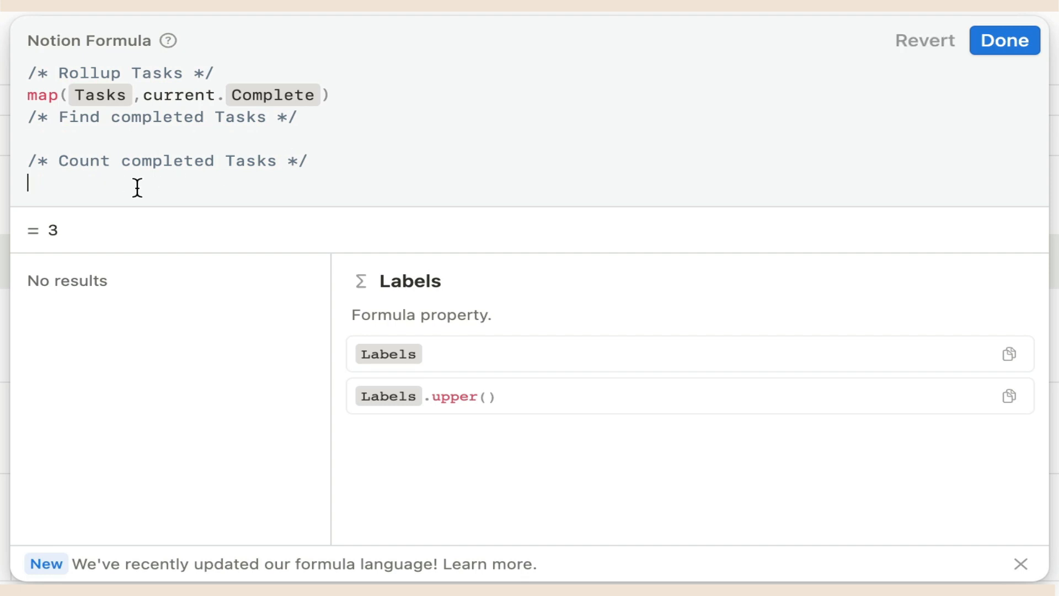
Step: Start a .filter( function on the blank line below the "Find completed Tasks" comment
click(89, 142)
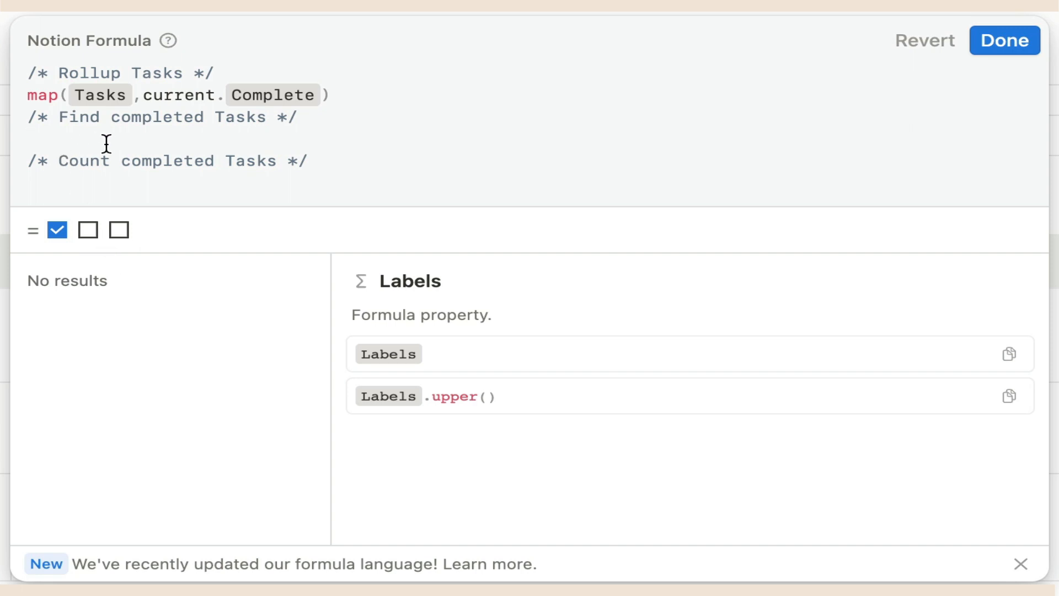
text(.fil)
key(Return)
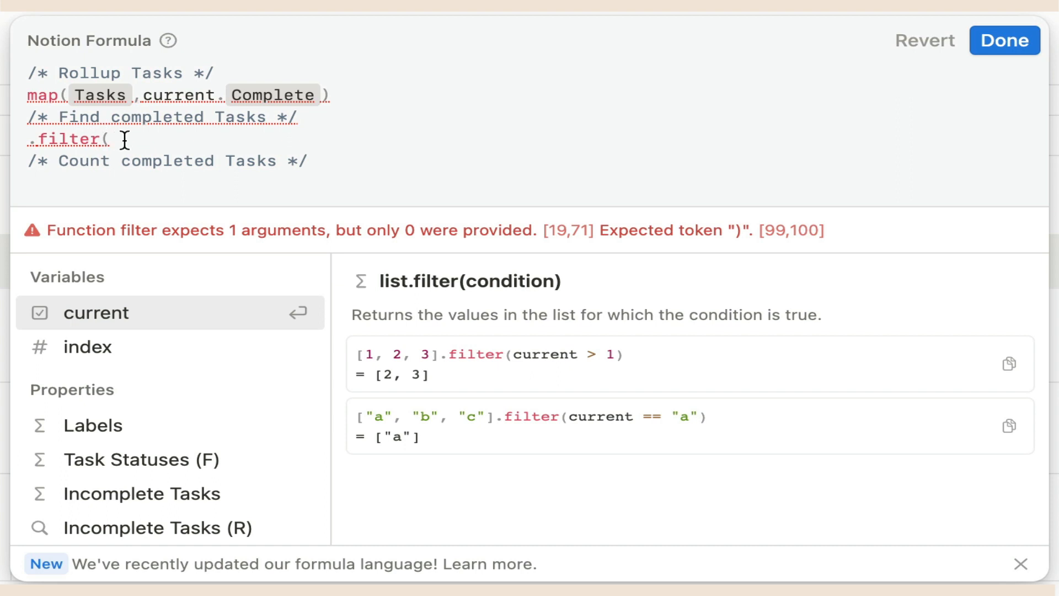
click(404, 97)
text(.di)
key(BackSpace)
key(BackSpace)
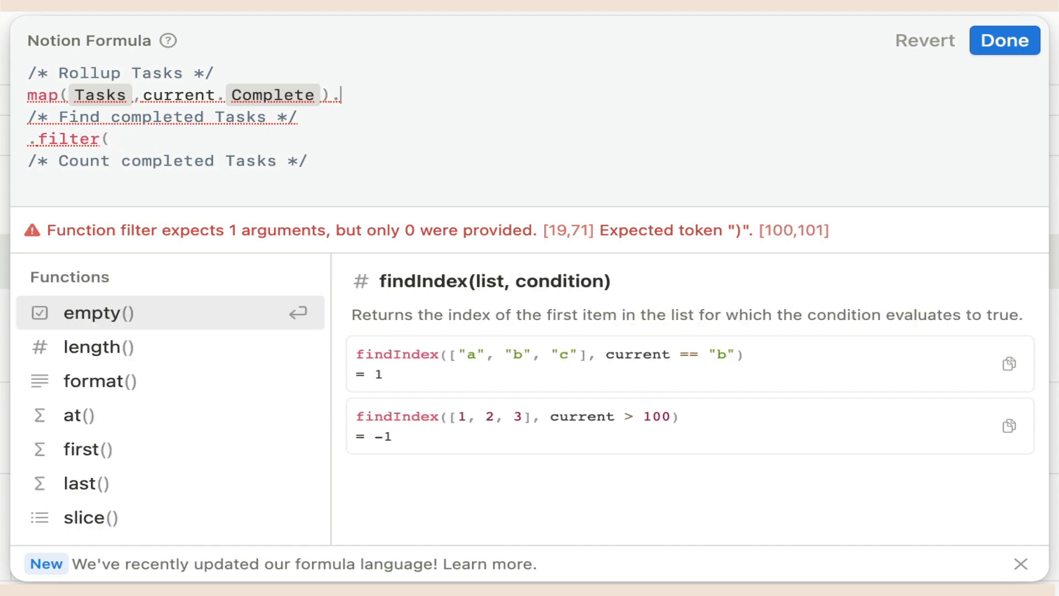
text(filter)
key(BackSpace)
key(BackSpace)
key(BackSpace)
key(BackSpace)
key(BackSpace)
key(BackSpace)
key(BackSpace)
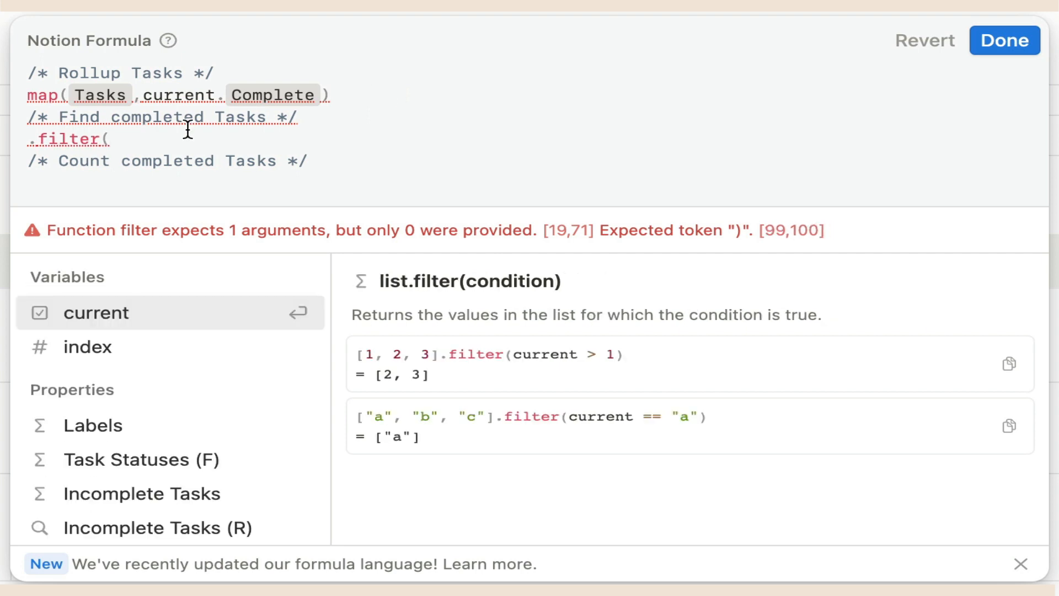
Step: Complete the filter function with the condition current == false and its closing parenthesis
text(current )
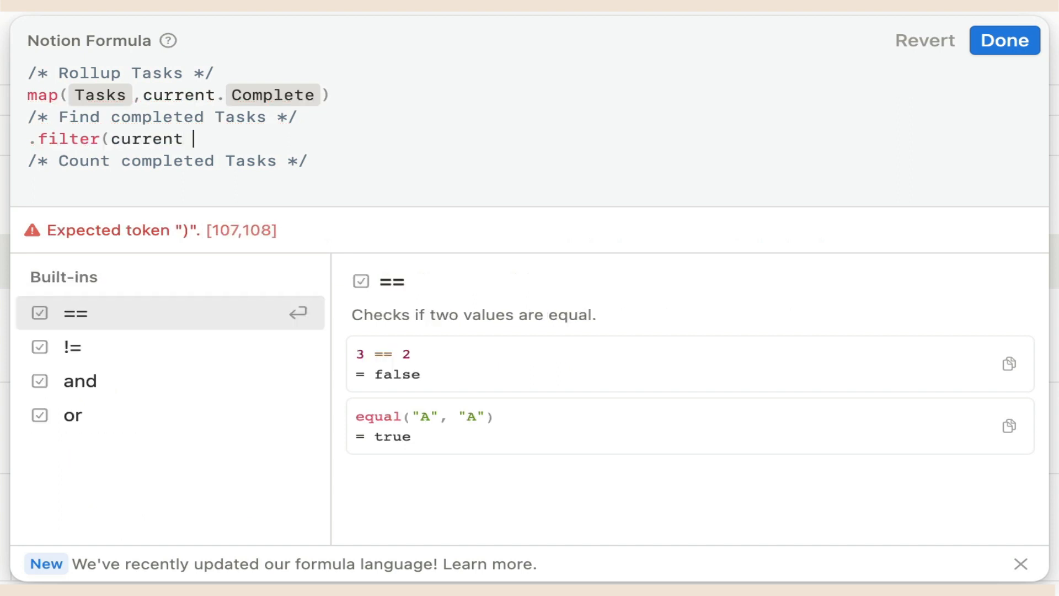
text(==)
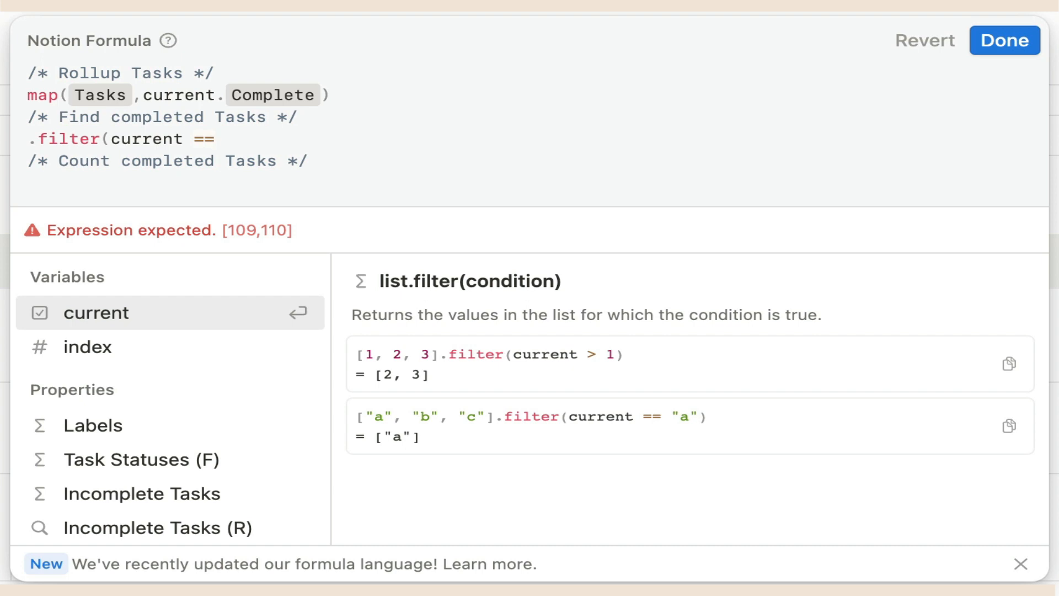
text( false)
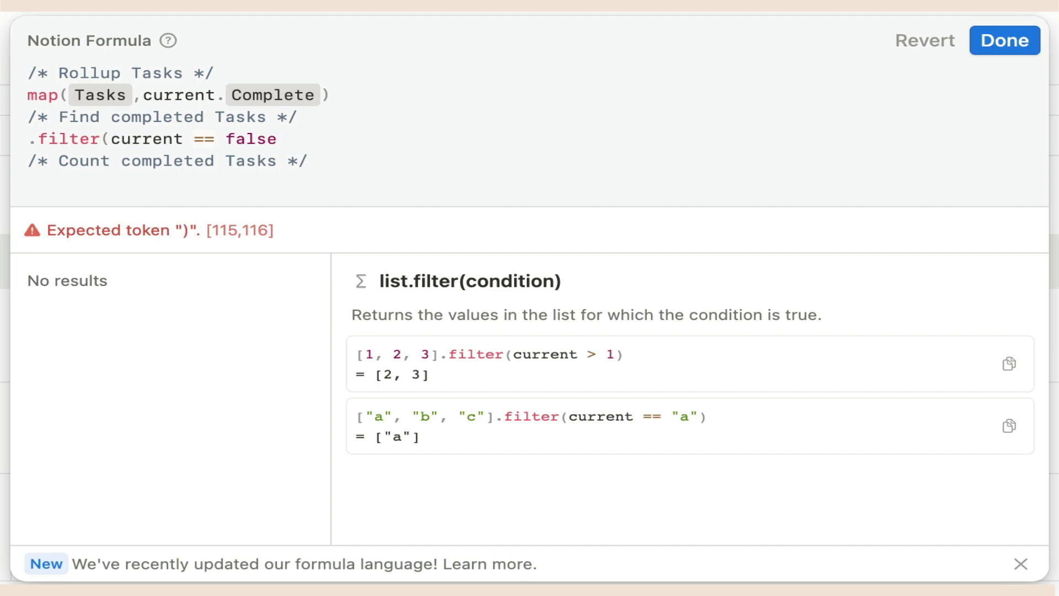
text())
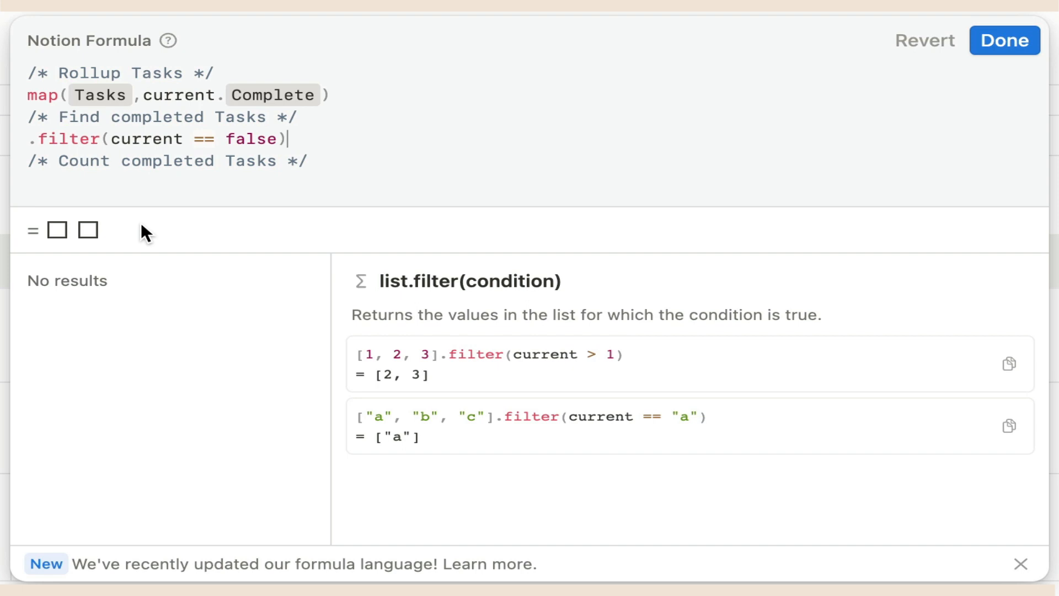
Step: Add .length() below the "Count completed Tasks" comment and save the Incomplete Tasks (F) formula
click(142, 190)
text(.le)
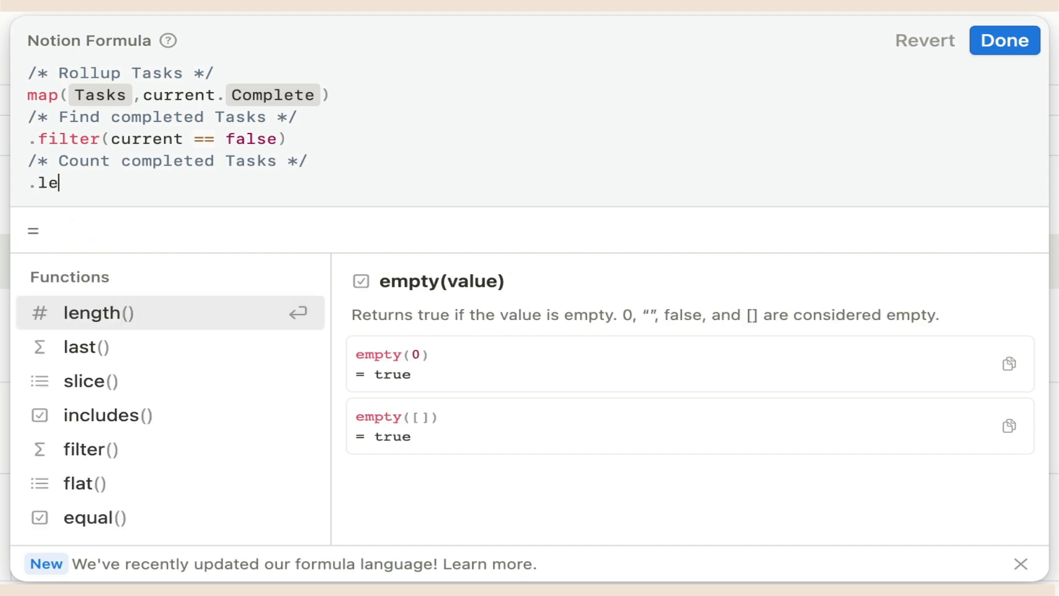
text(ngth*()
key(BackSpace)
key(BackSpace)
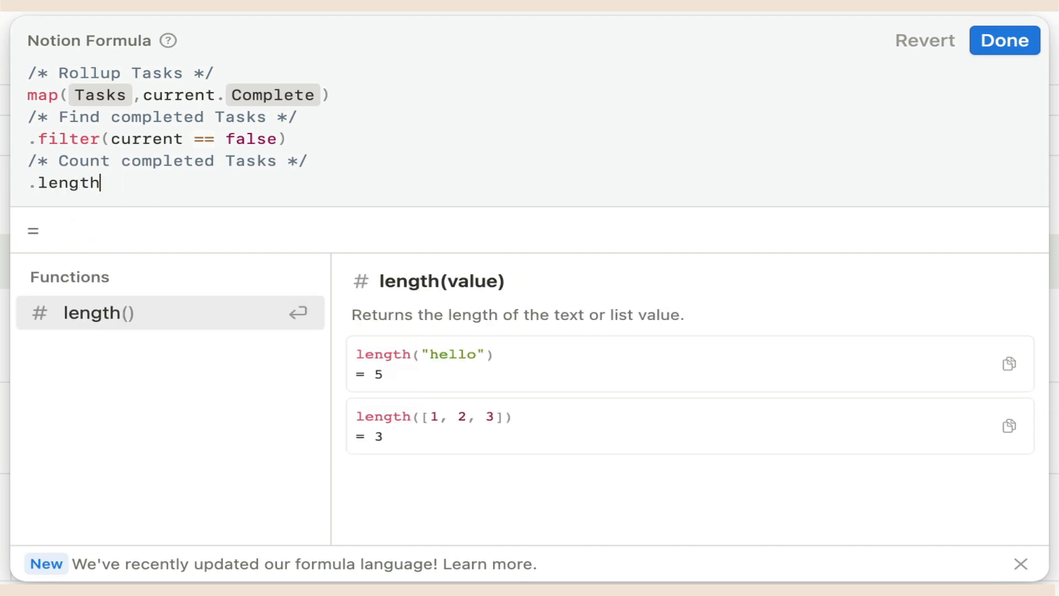
text(())
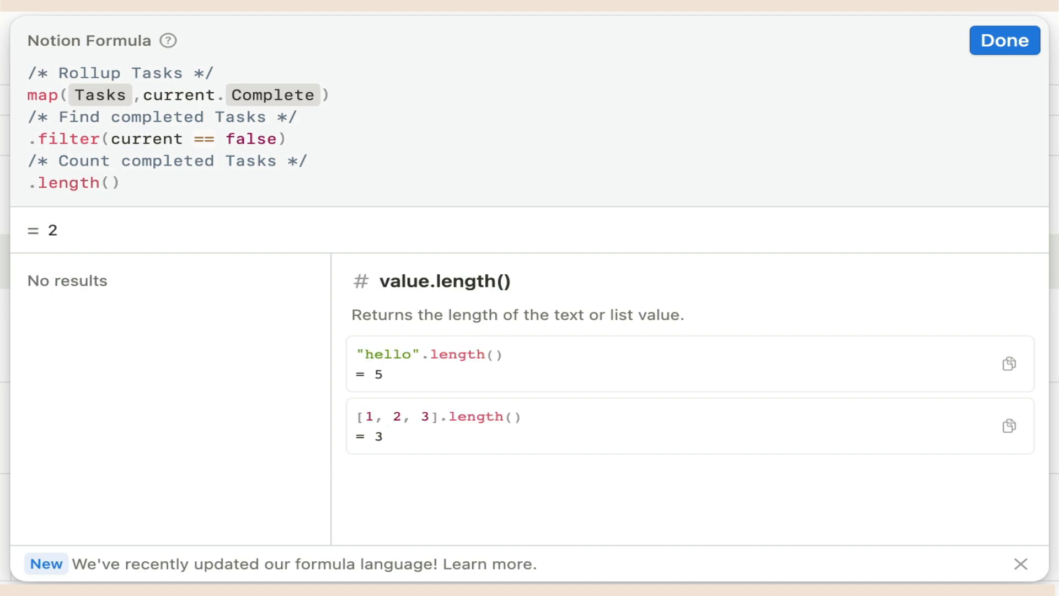
click(1005, 40)
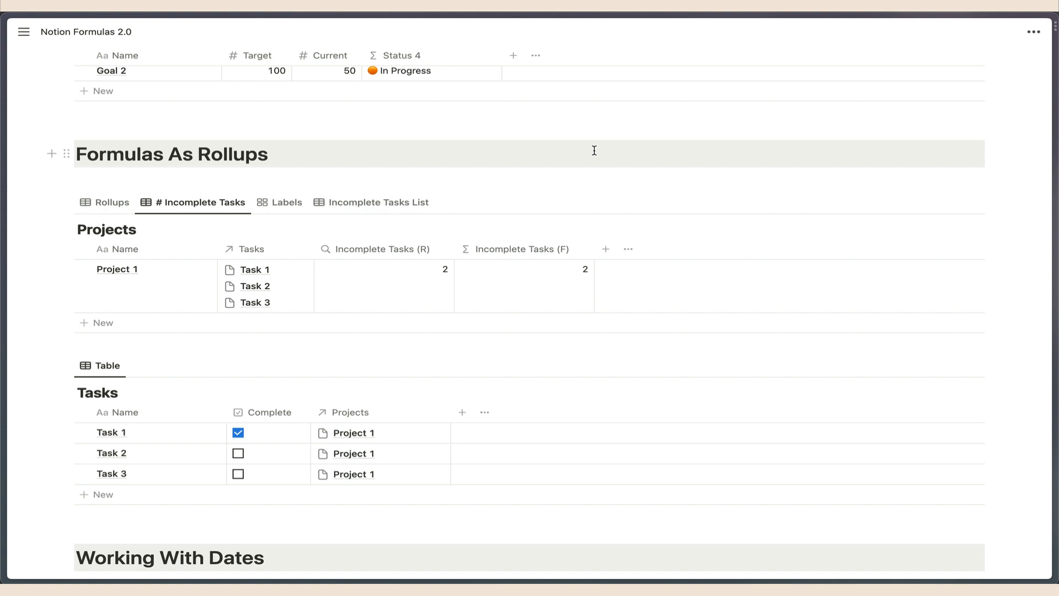
Step: Switch Projects to the Labels view and examine Project 1's Labels formula, from its variables to the completed tasks label
click(295, 204)
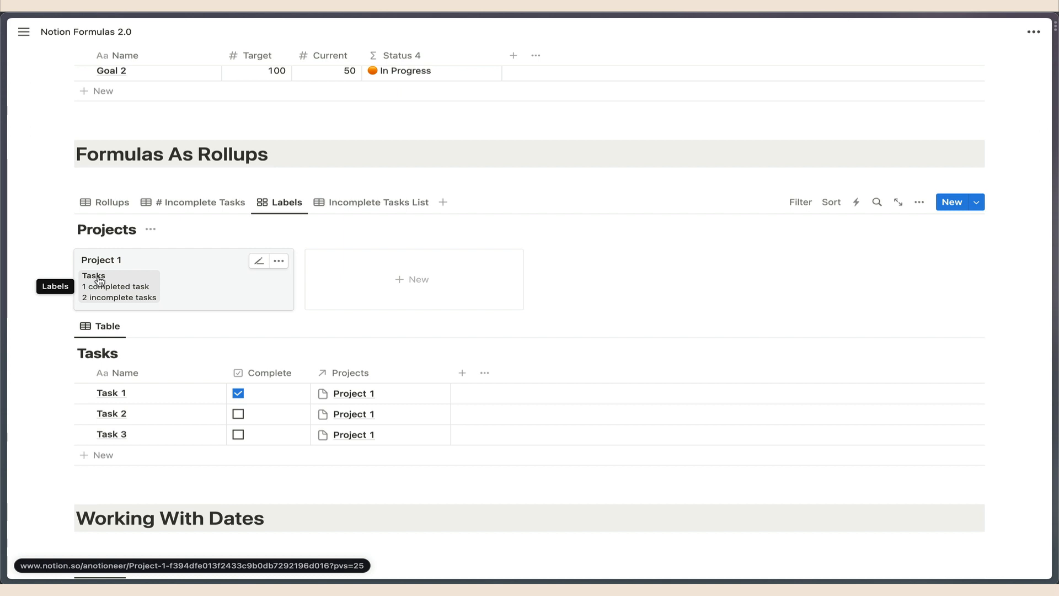
click(135, 291)
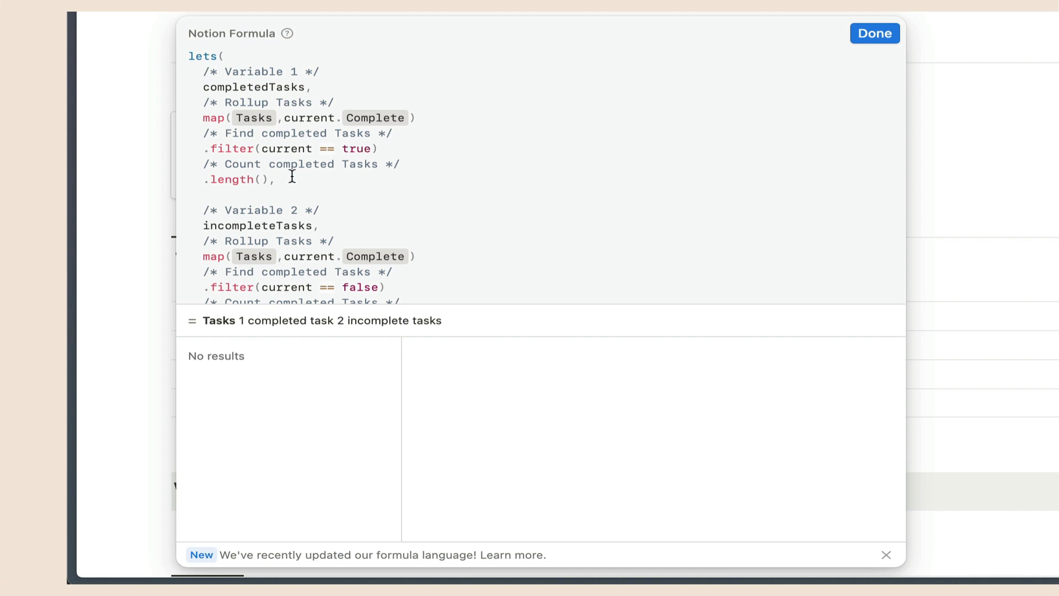
scroll(292, 176, down, 3)
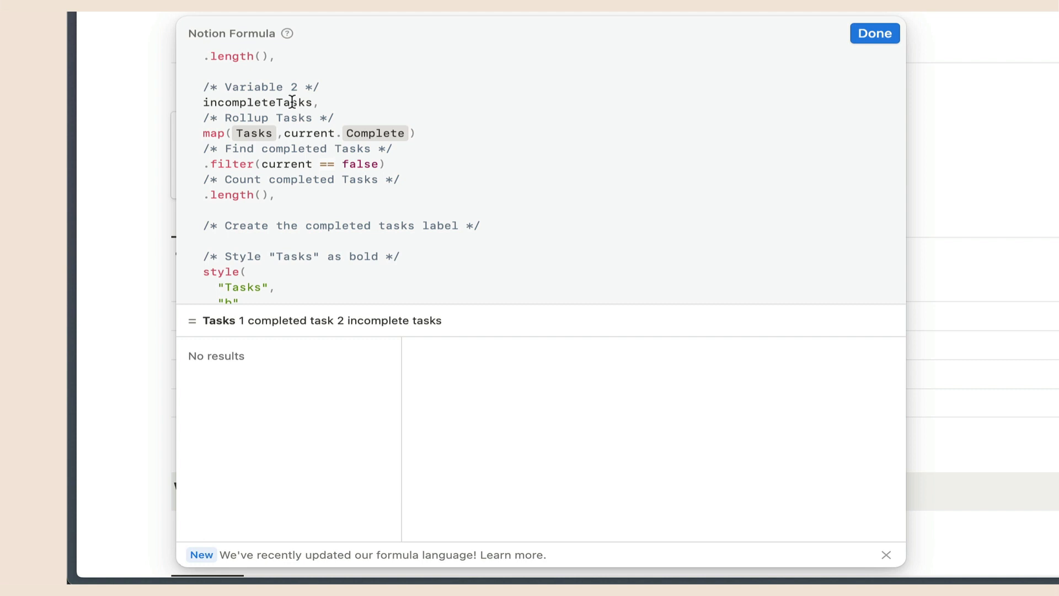
scroll(292, 101, down, 4)
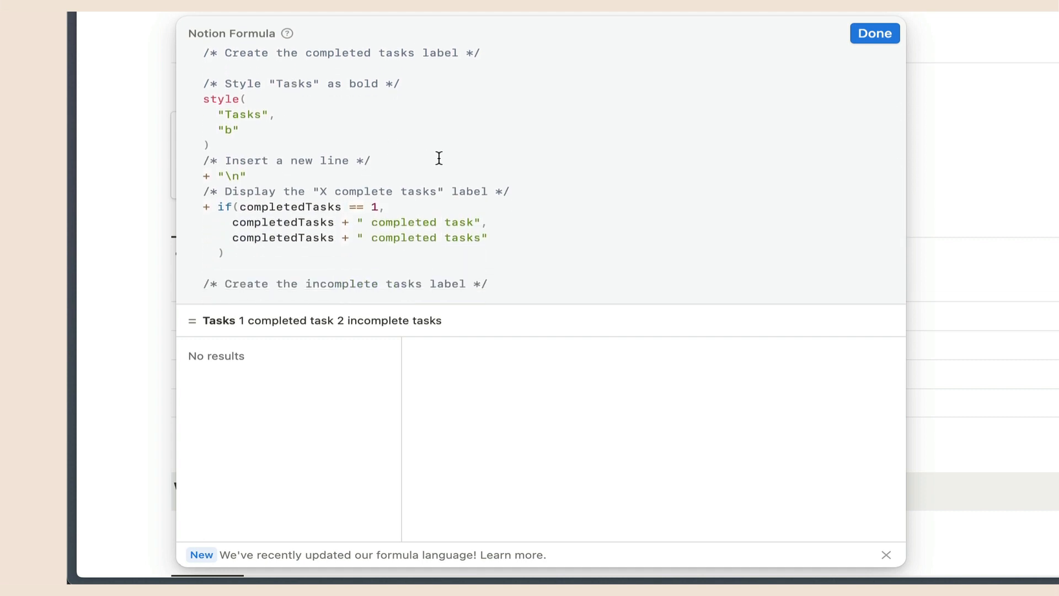
scroll(438, 158, up, 1)
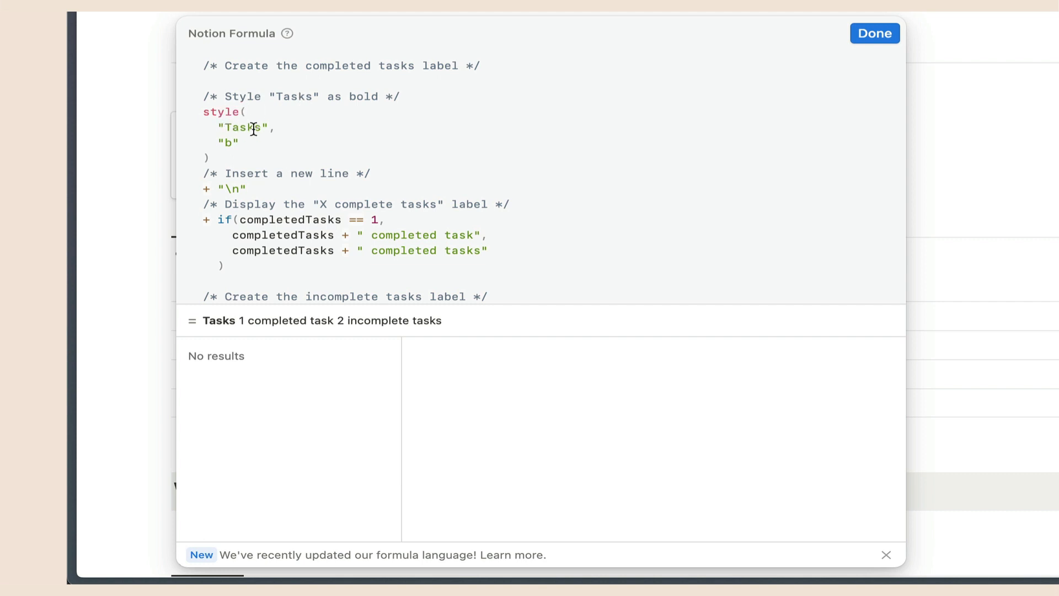
Step: Try a second style argument after bold for the "Tasks" text in the Labels formula, first "u" and finally "i"
click(229, 143)
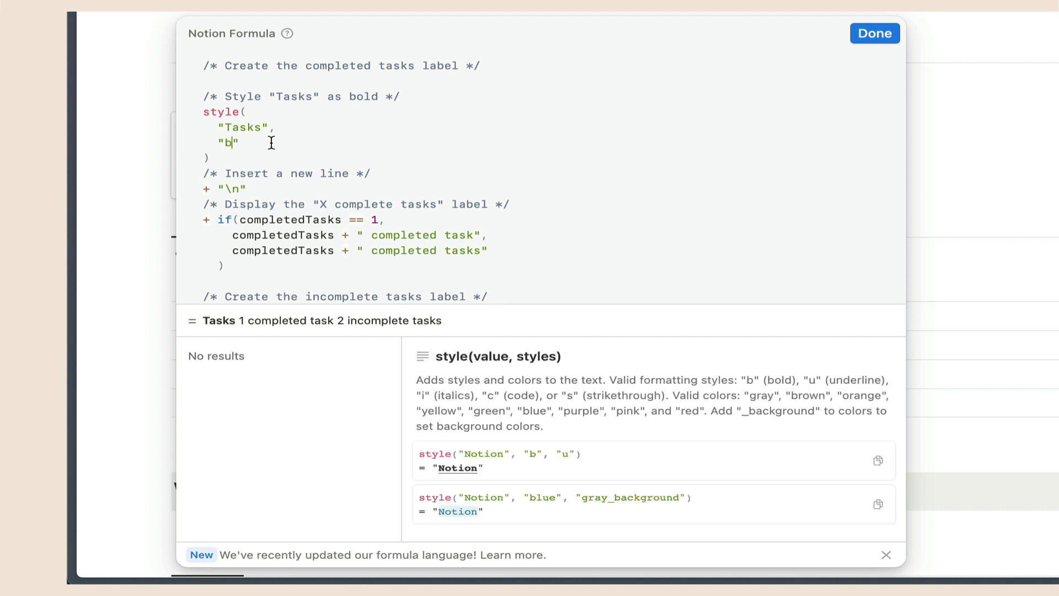
text(,", "u")
key(Left)
key(BackSpace)
text(i)
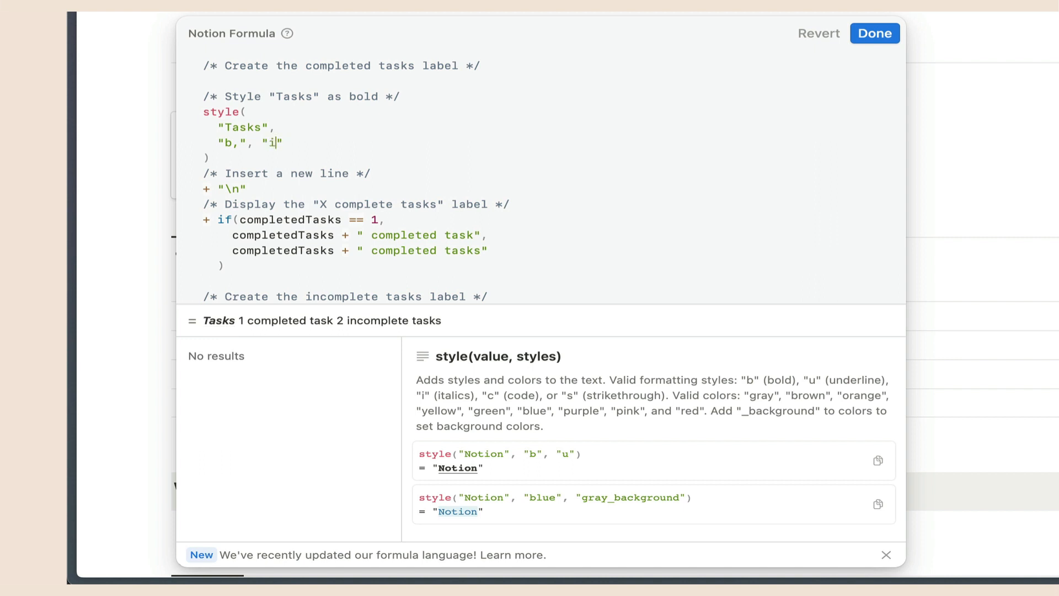
Step: Remove the second style argument and its separating comma from the style() function
key(BackSpace)
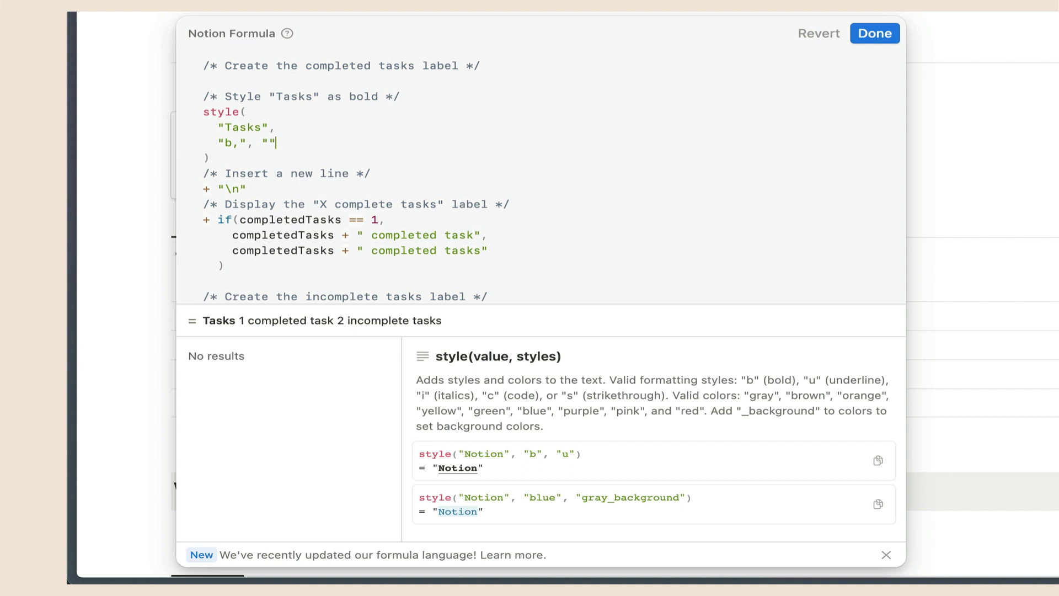
key(BackSpace)
key(BackSpace)
key(BackSpace)
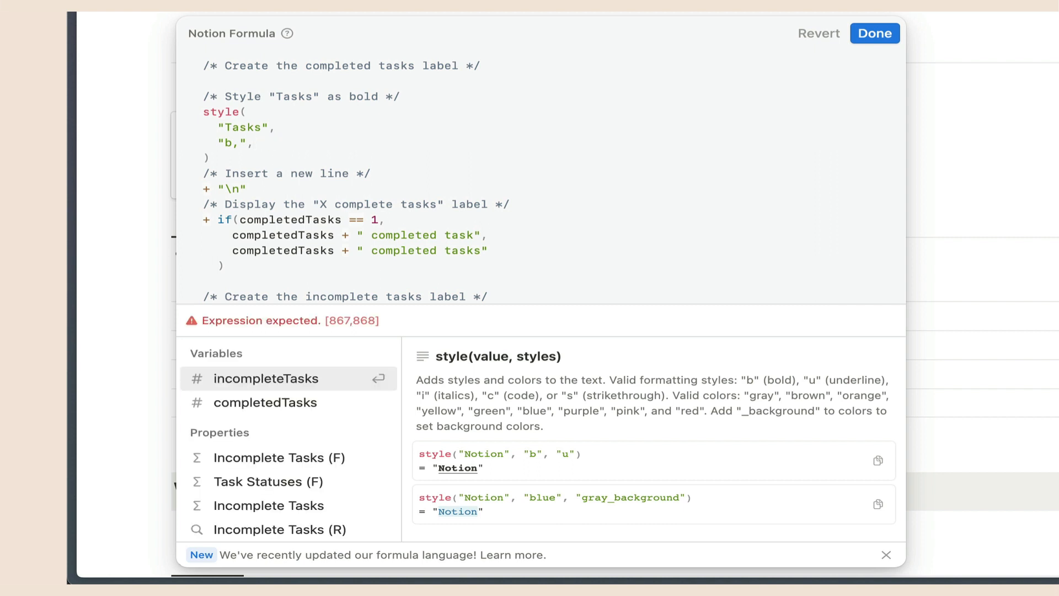
key(BackSpace)
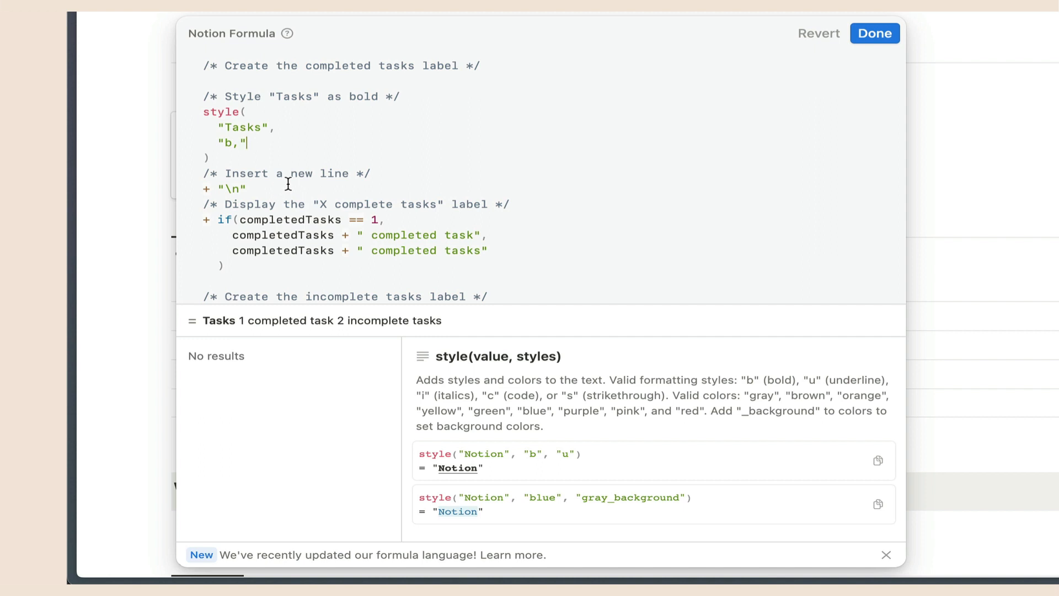
Step: Review the rest of the Labels formula through the incomplete tasks label and save it
scroll(285, 179, down, 2)
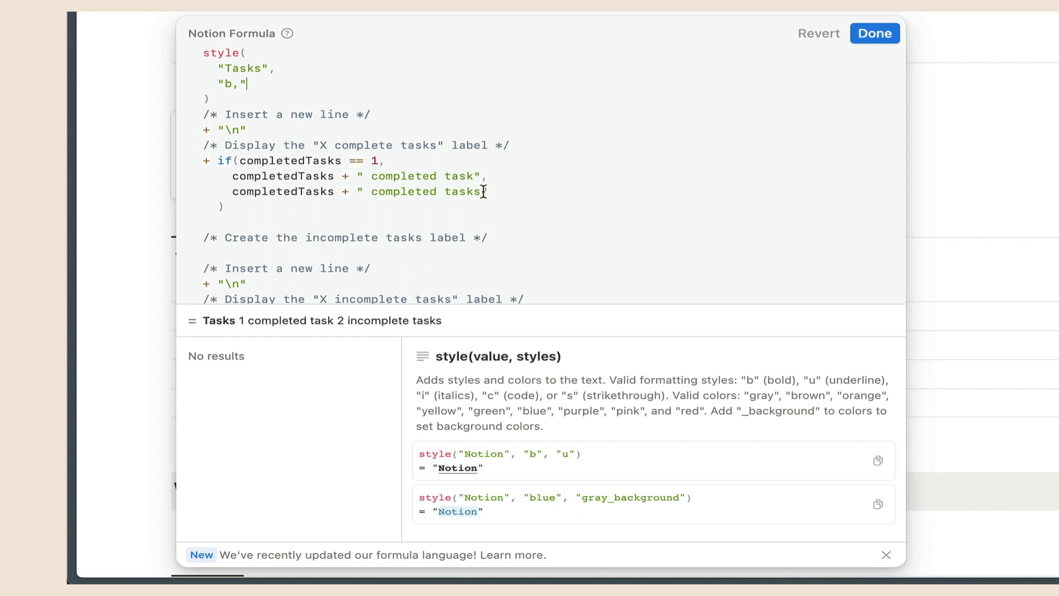
scroll(357, 175, down, 3)
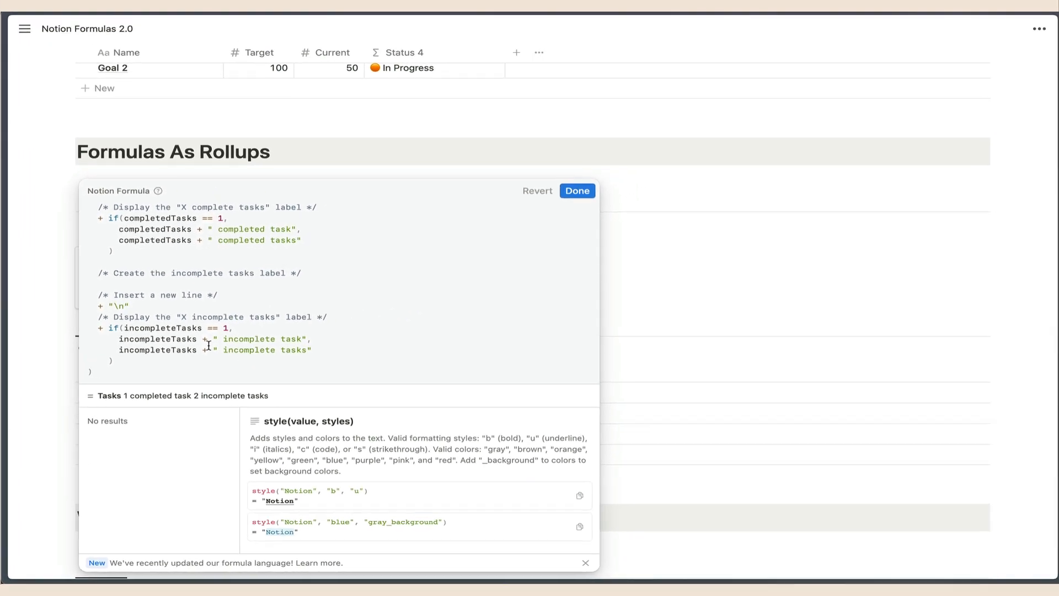
click(574, 193)
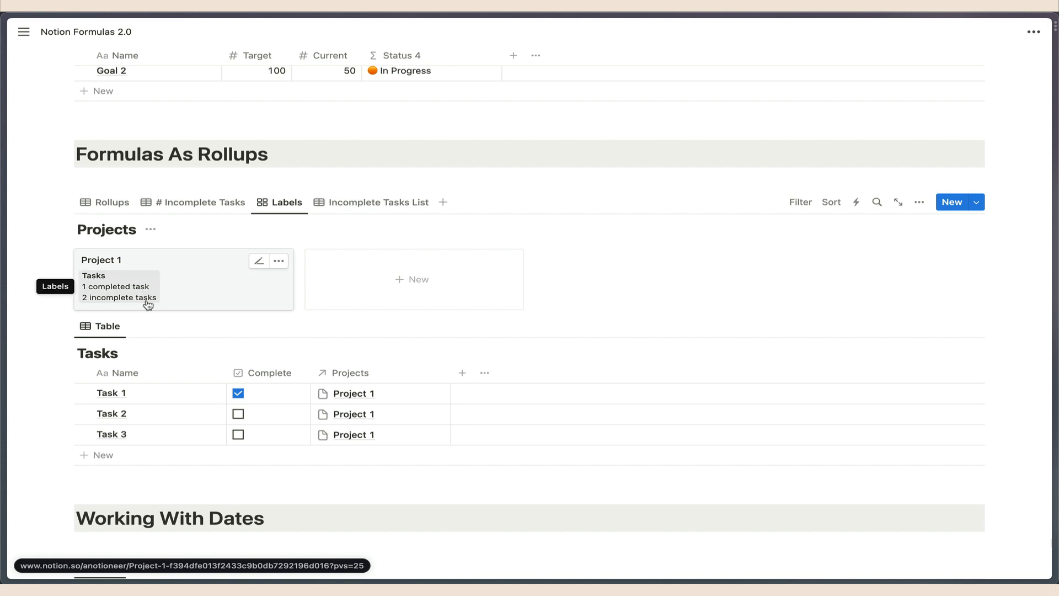
Step: Mark Task 2 as complete and switch the Projects database to the Incomplete Tasks List view
click(238, 415)
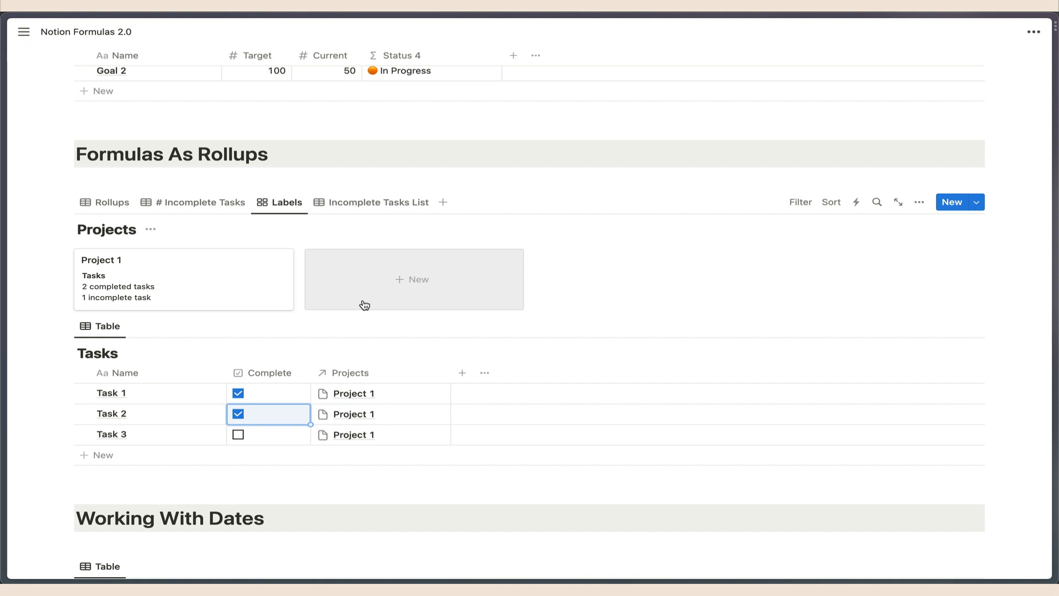
click(374, 204)
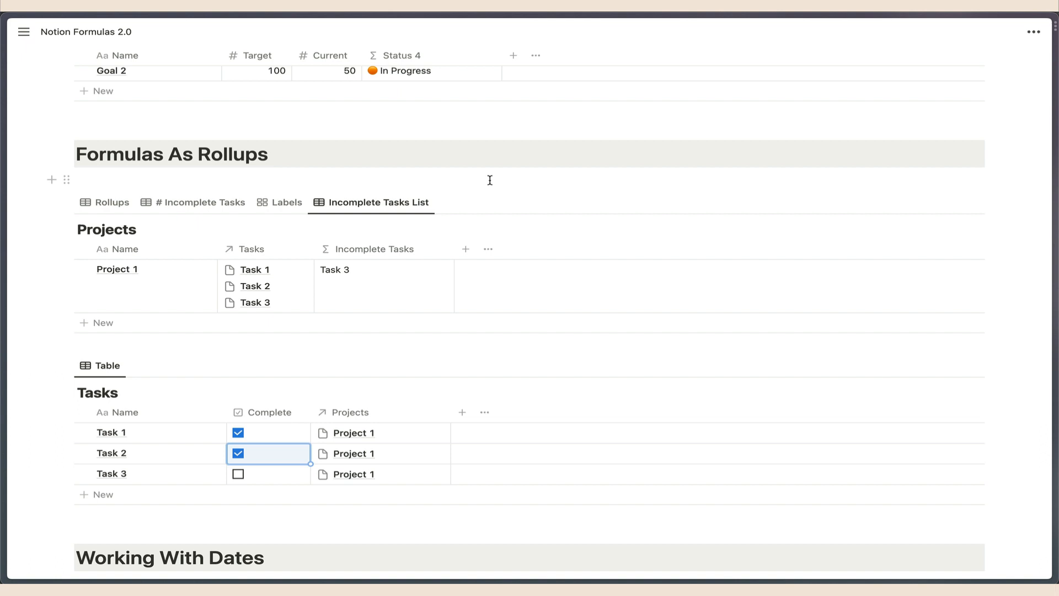
Step: Clear Task 2's Complete checkbox in the Tasks table and deselect the row
click(240, 453)
key(Escape)
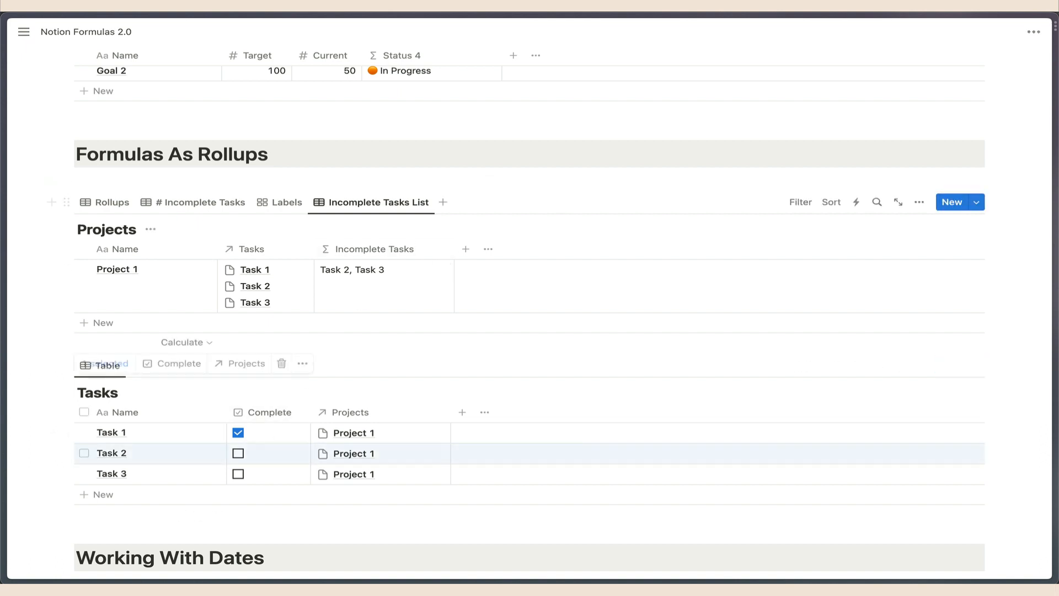
key(Escape)
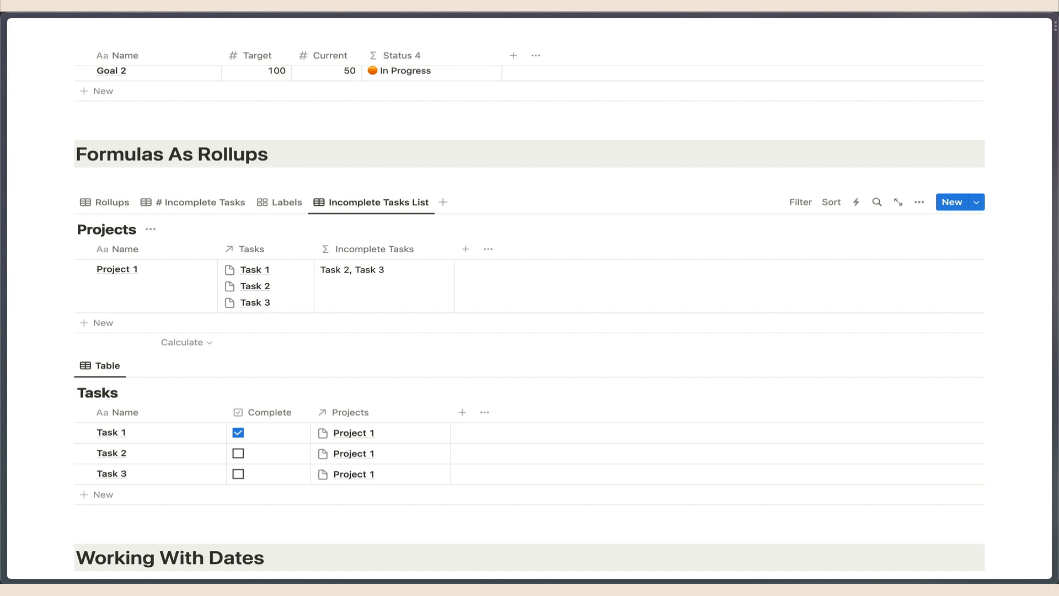
Step: In Project 1's Incomplete Tasks formula, comment out the .map(current.Name) line with /* */ and save the formula
click(379, 289)
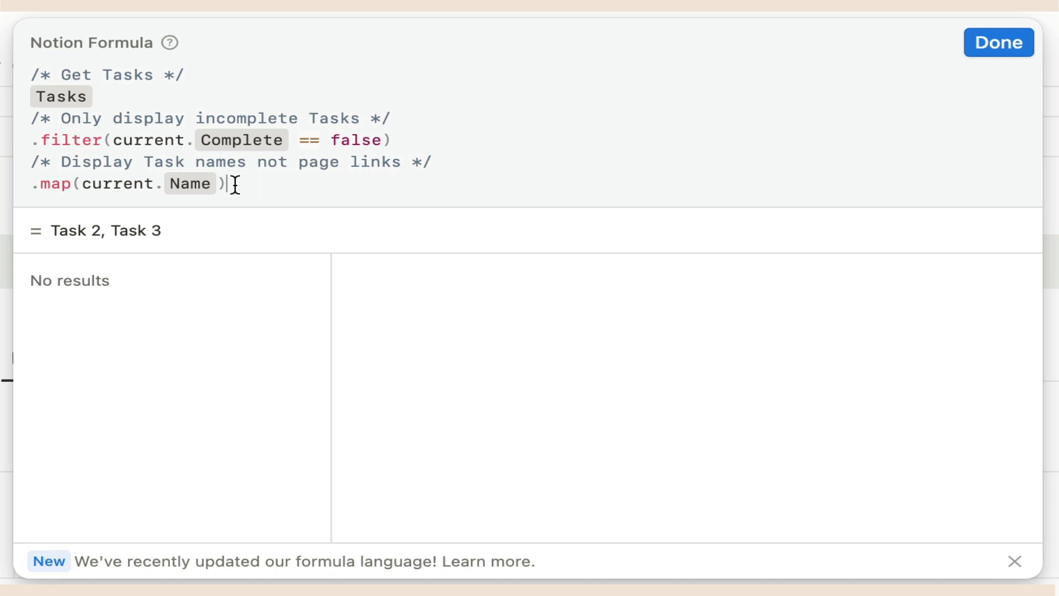
key(Home)
text(/*)
key(End)
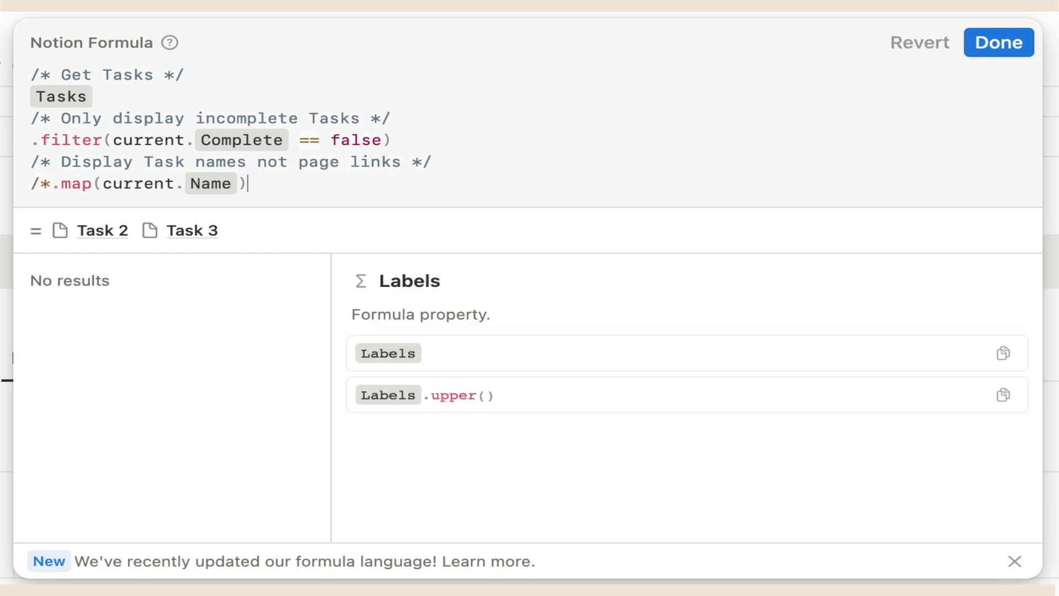
text(*/)
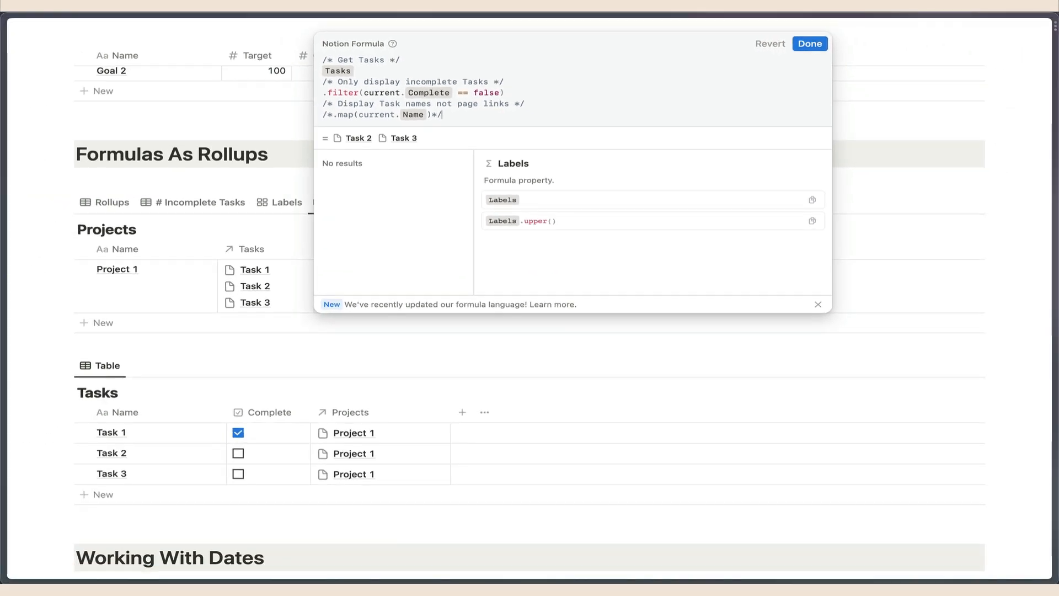
key(Return)
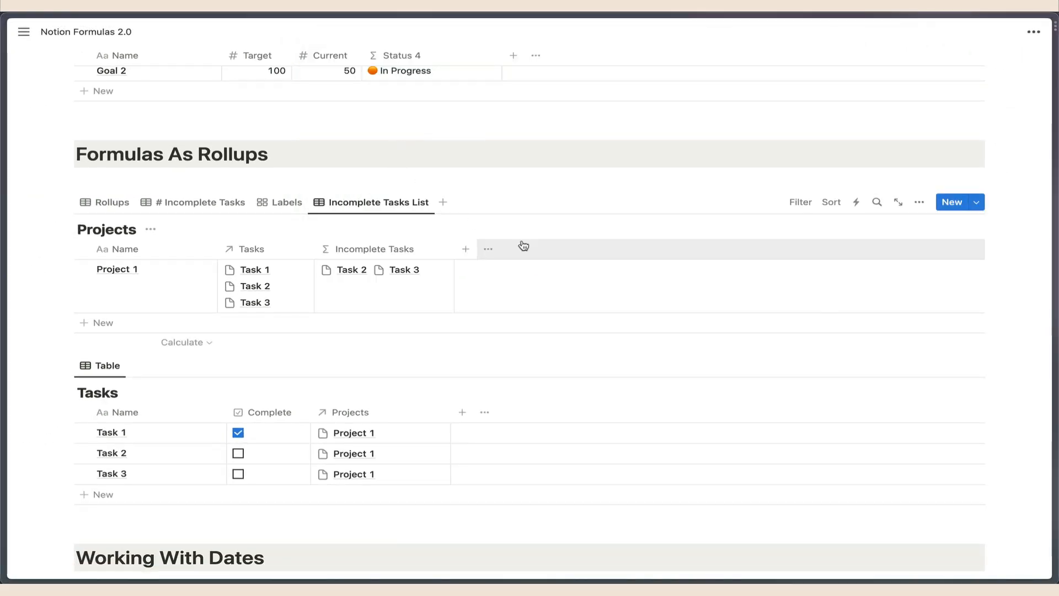
Step: Open the Task 2 and Task 3 page links in Project 1's Incomplete Tasks property, and close the opened page
click(347, 271)
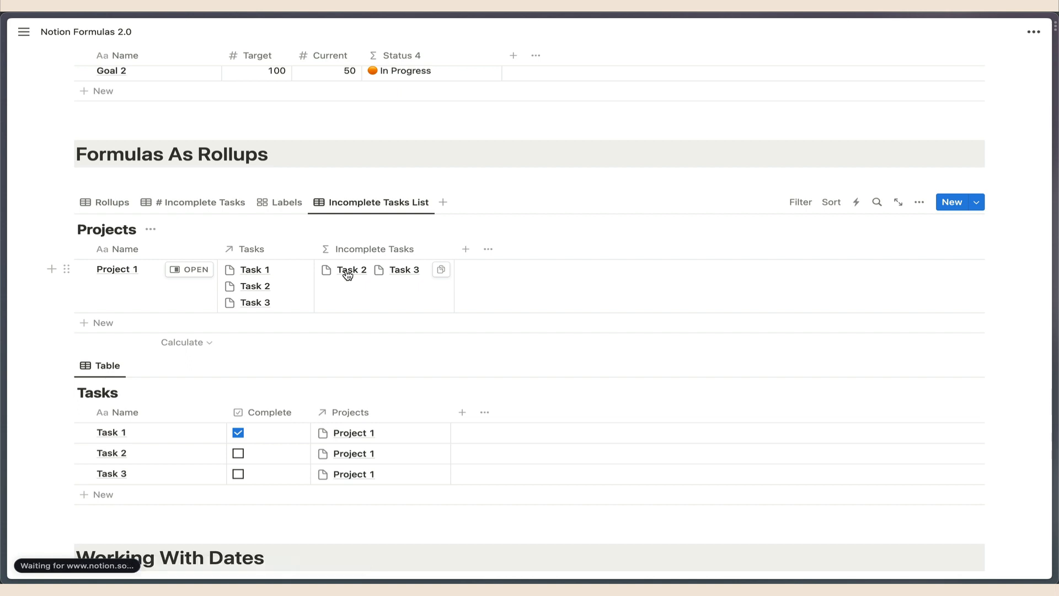
click(403, 270)
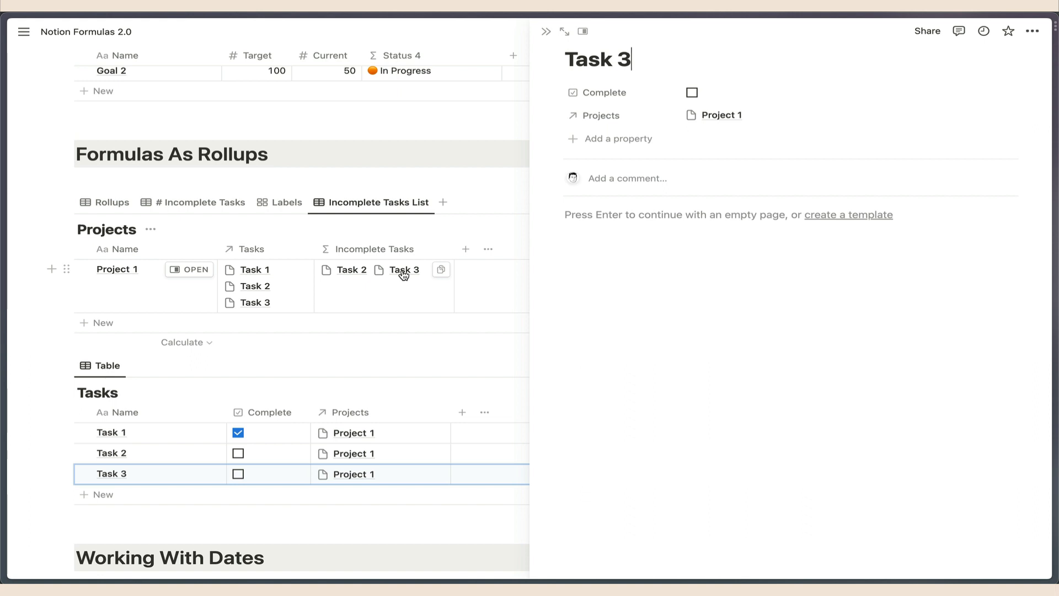
key(Escape)
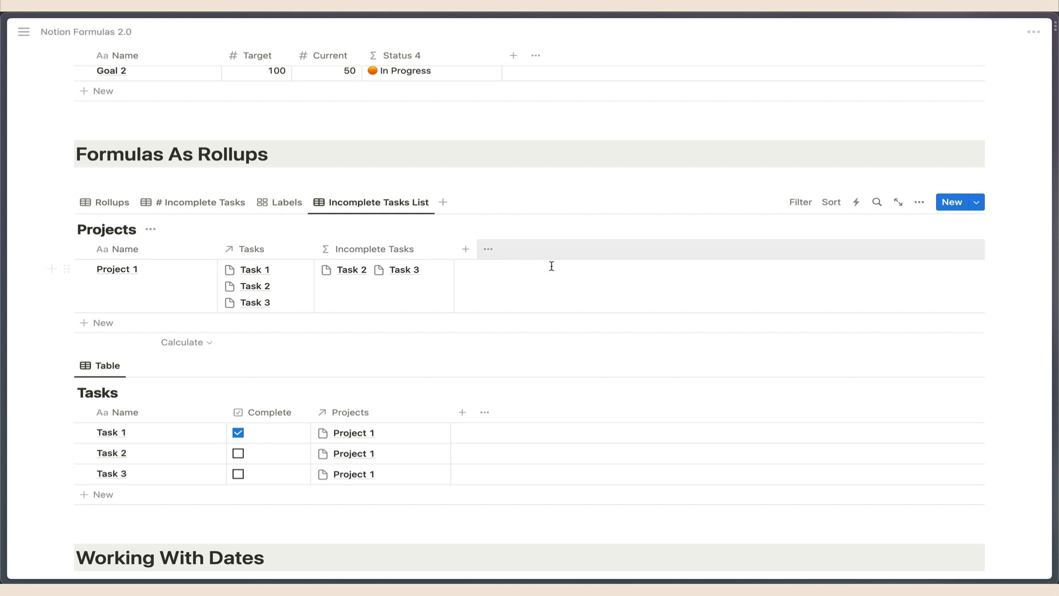
Step: Under Working With Dates, open Contact 1's Last Met 1 formula and delete .sort(), keeping its comment
scroll(565, 298, down, 6)
scroll(566, 299, down, 3)
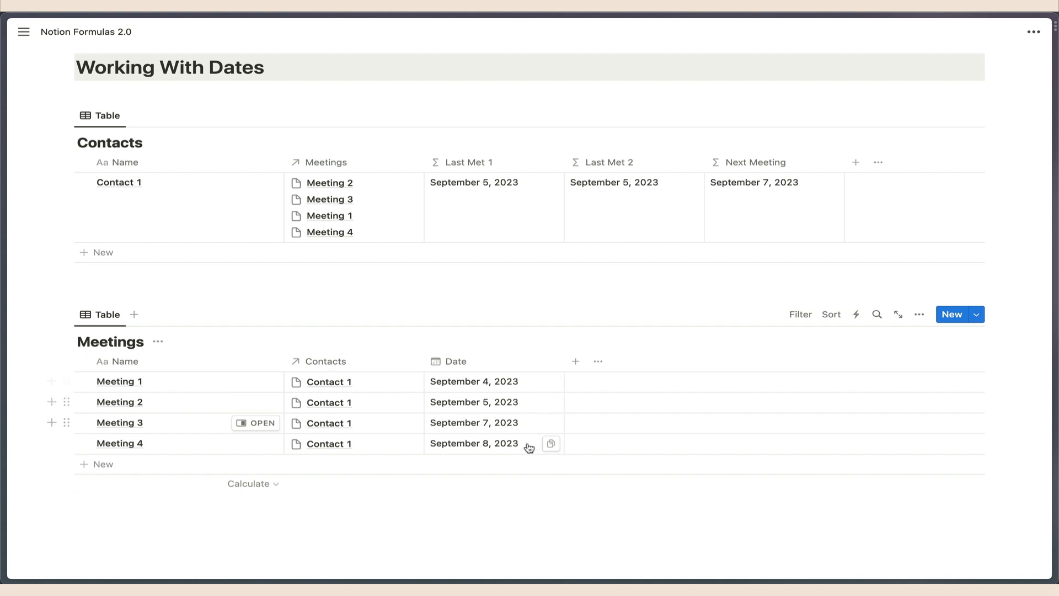
click(484, 215)
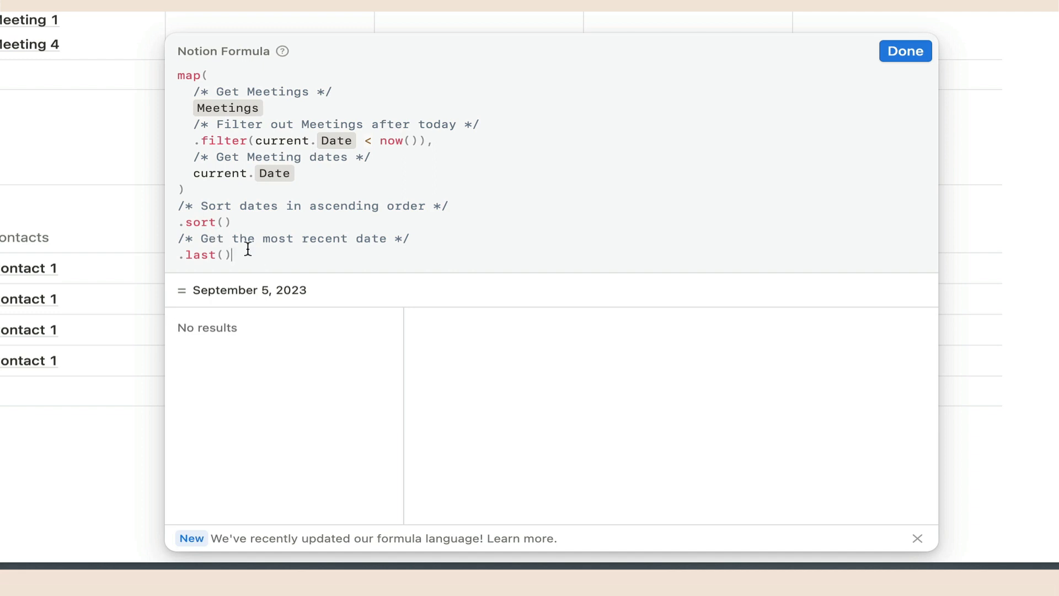
click(255, 223)
key(BackSpace)
key(BackSpace)
key(BackSpace)
key(BackSpace)
key(BackSpace)
key(BackSpace)
key(BackSpace)
Step: Delete .last() below the "Get the most recent date" comment in the Last Met 1 formula
click(276, 268)
key(BackSpace)
key(BackSpace)
key(BackSpace)
key(BackSpace)
key(BackSpace)
key(BackSpace)
key(BackSpace)
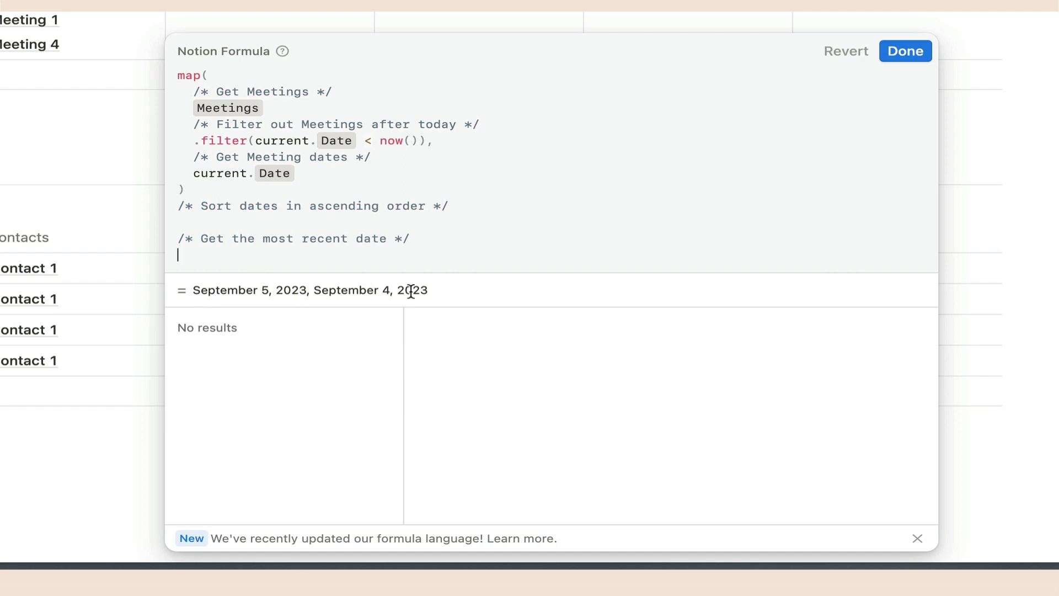
Step: Enter .sort() and .last() below their comments in the Last Met 1 formula and close the editor
click(280, 222)
text(.sort())
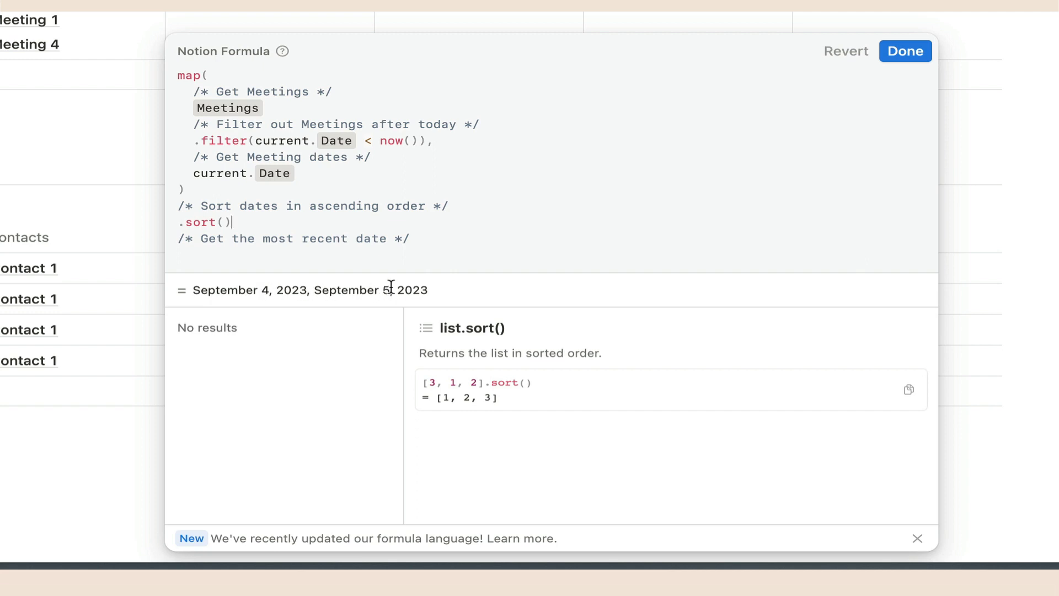
click(306, 258)
text(.last())
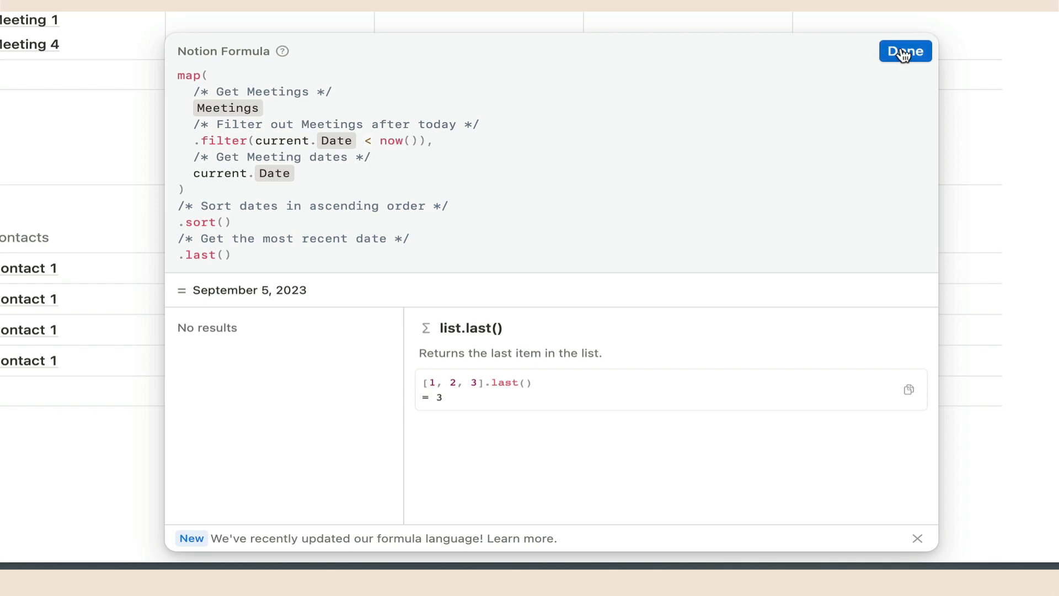
click(912, 145)
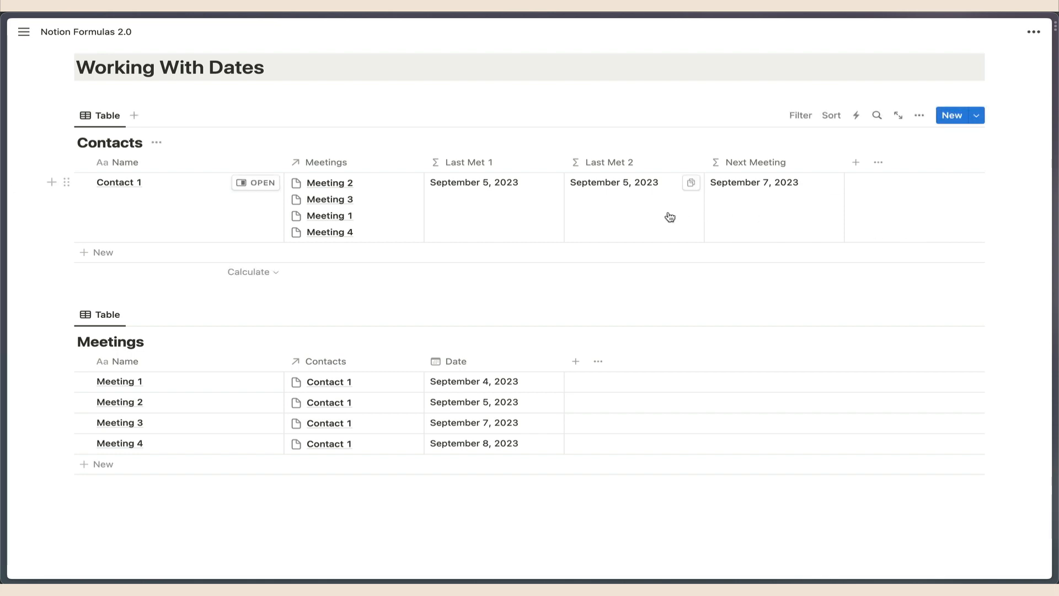
Step: Open Contact 1's Last Met 2 formula to examine its nested last, sort, map and filter functions, and close it
click(668, 216)
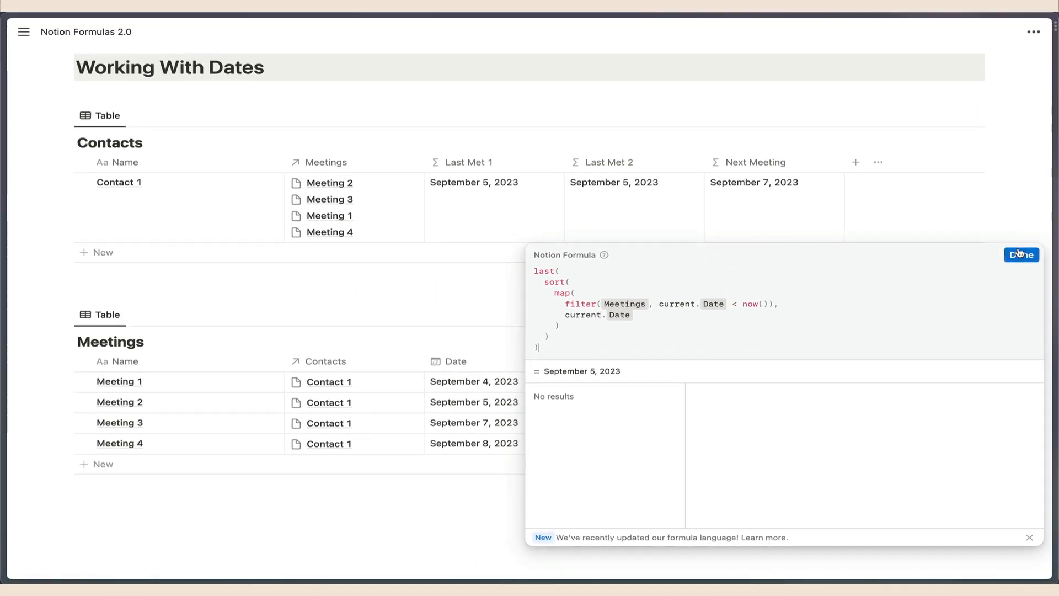
click(1021, 255)
Step: In Contact 1's Next Meeting formula, delete and re-enter .first() below the "Get the earliest date" comment, and save
click(783, 220)
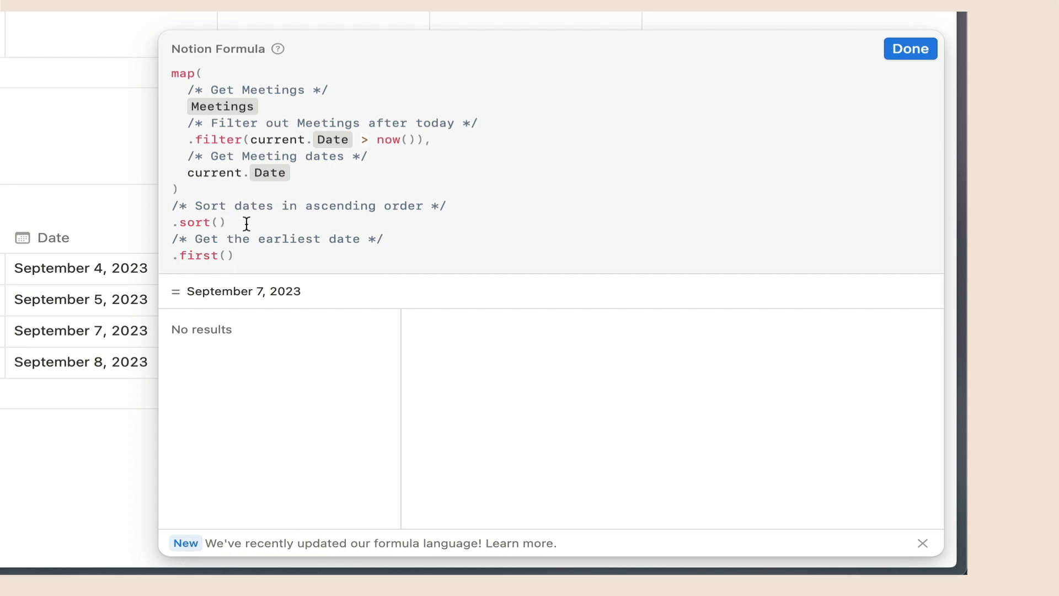
click(258, 258)
key(super+BackSpace)
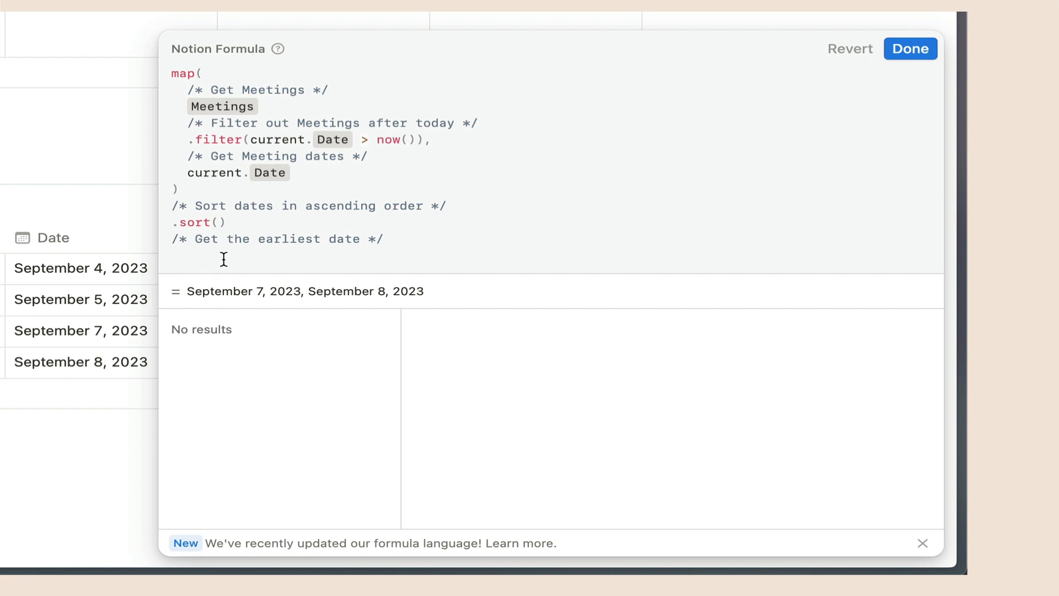
text(.fi)
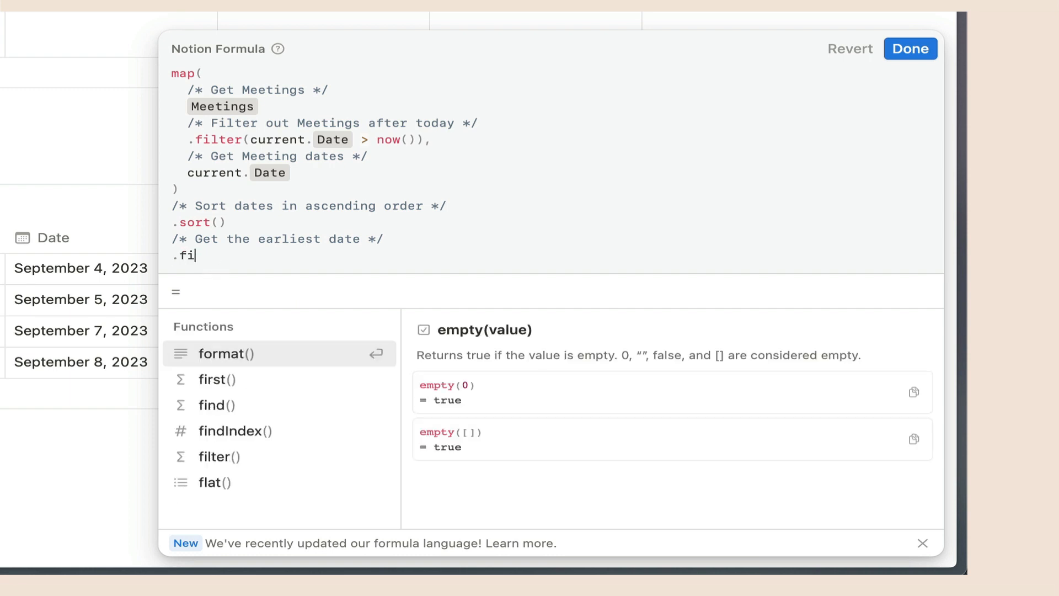
text(rst())
key(Return)
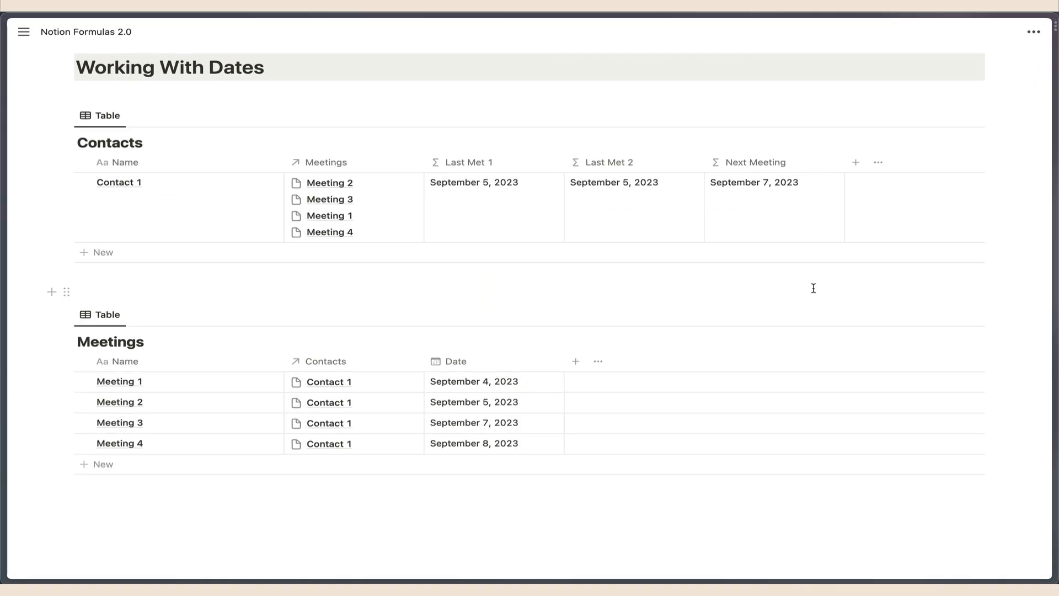